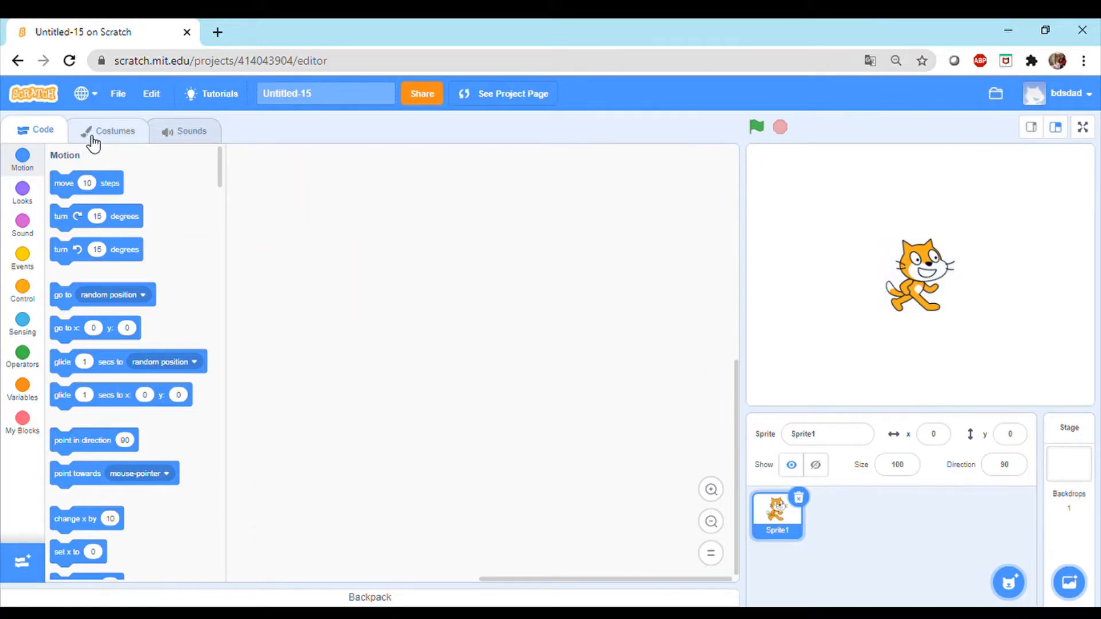
- View both of the cat sprite's costumes and duplicate costume1, keeping the original costume1 selected for editing
left_click(121, 133)
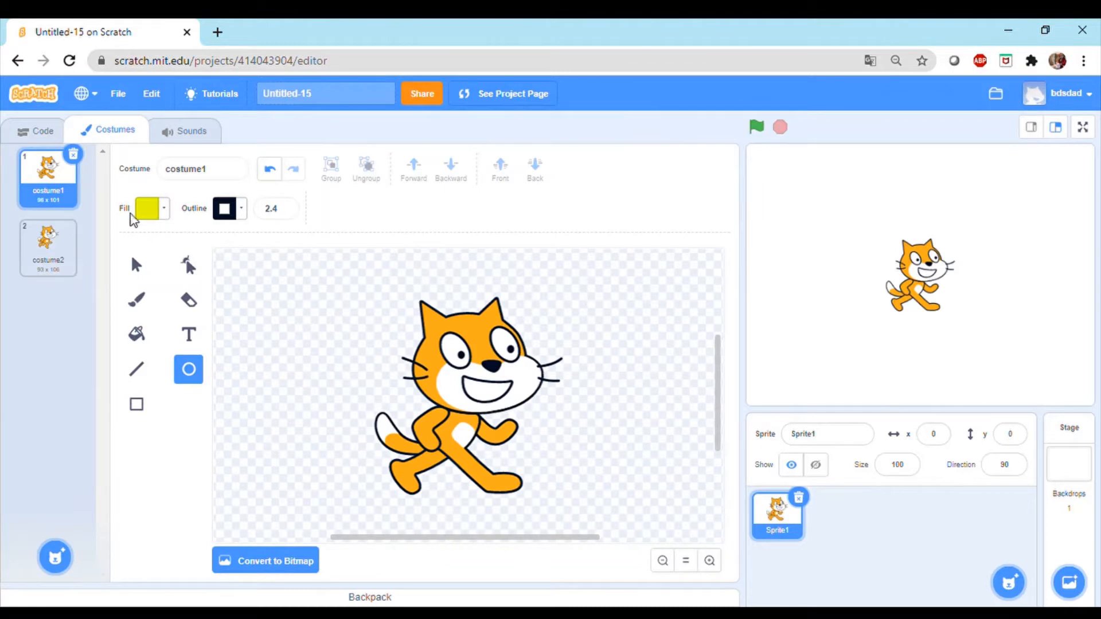
left_click(65, 256)
left_click(66, 208)
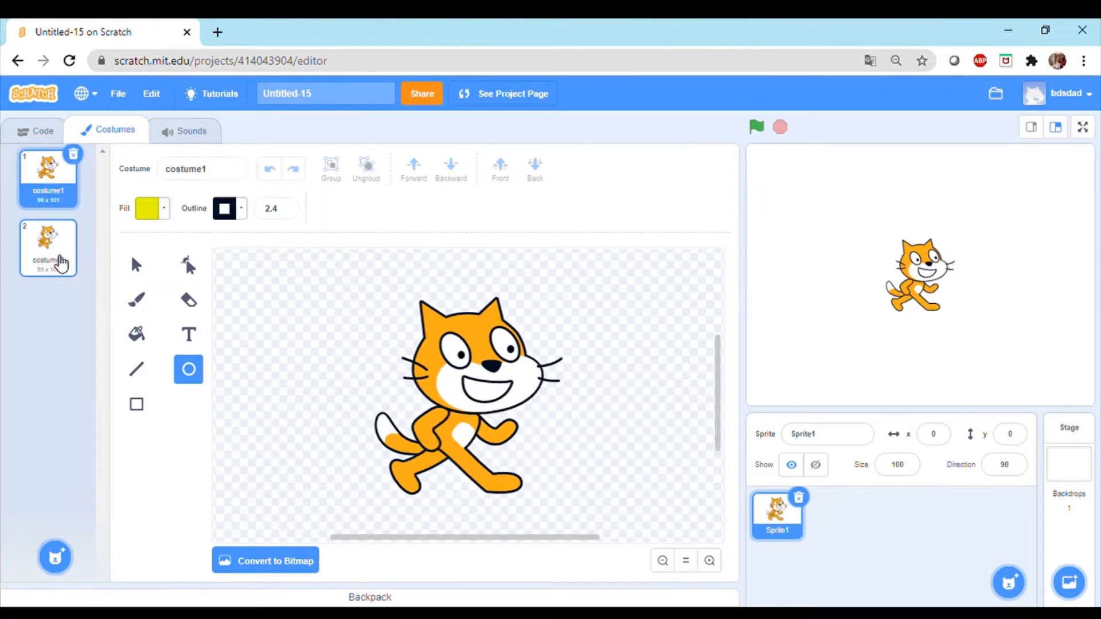
left_click(46, 245)
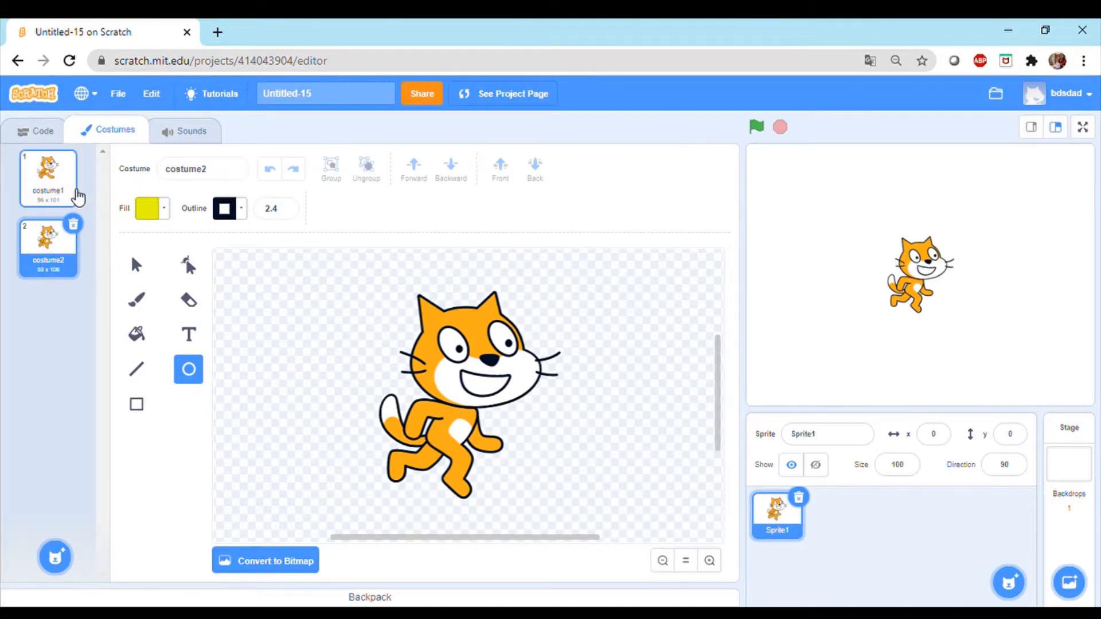
left_click(74, 194)
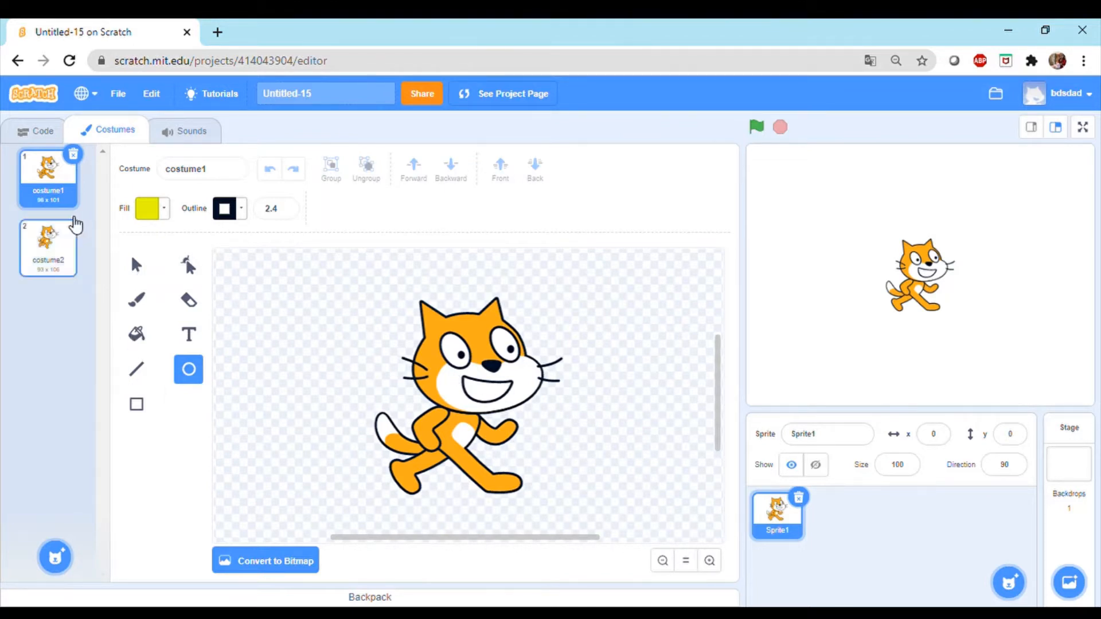
right_click(64, 197)
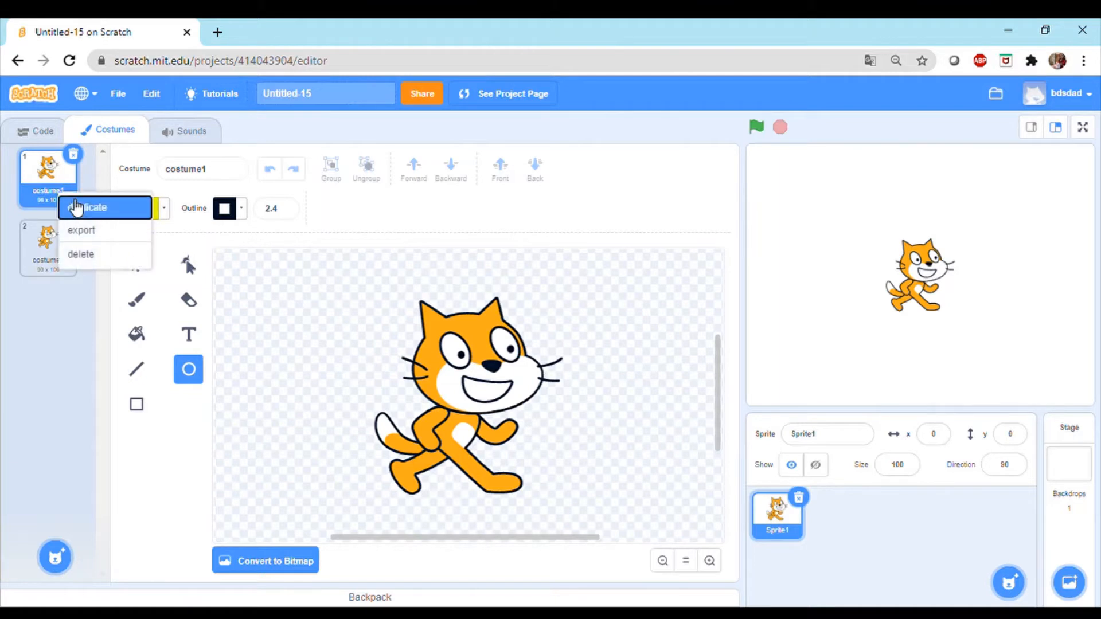
left_click(82, 206)
left_click(64, 194)
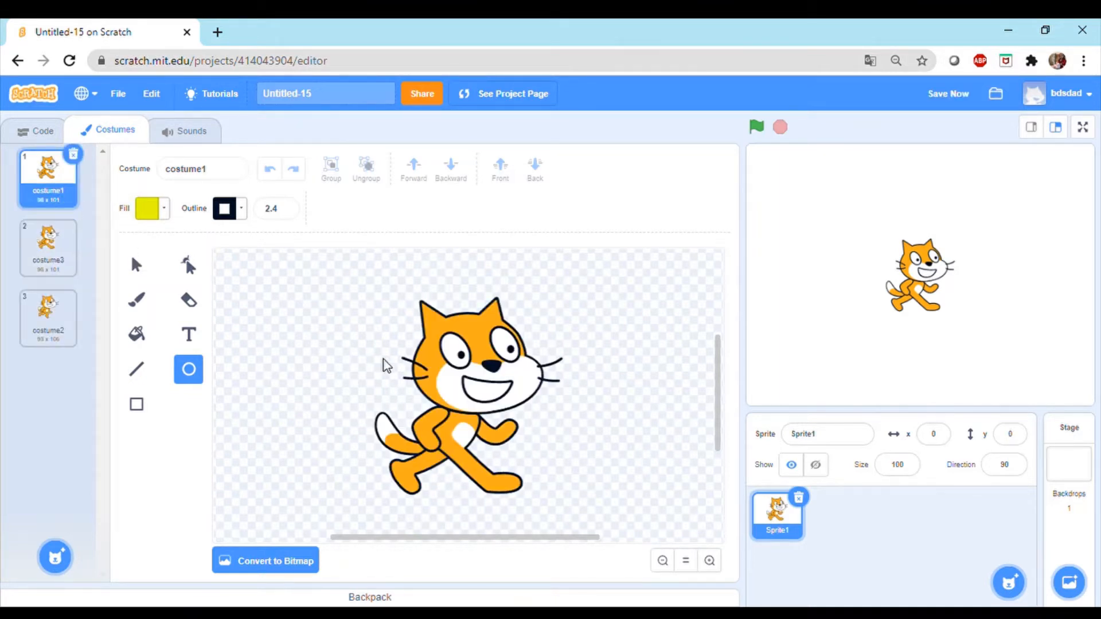
- Select the whole cat drawing in costume1 and ungroup it into separate parts
left_click(136, 264)
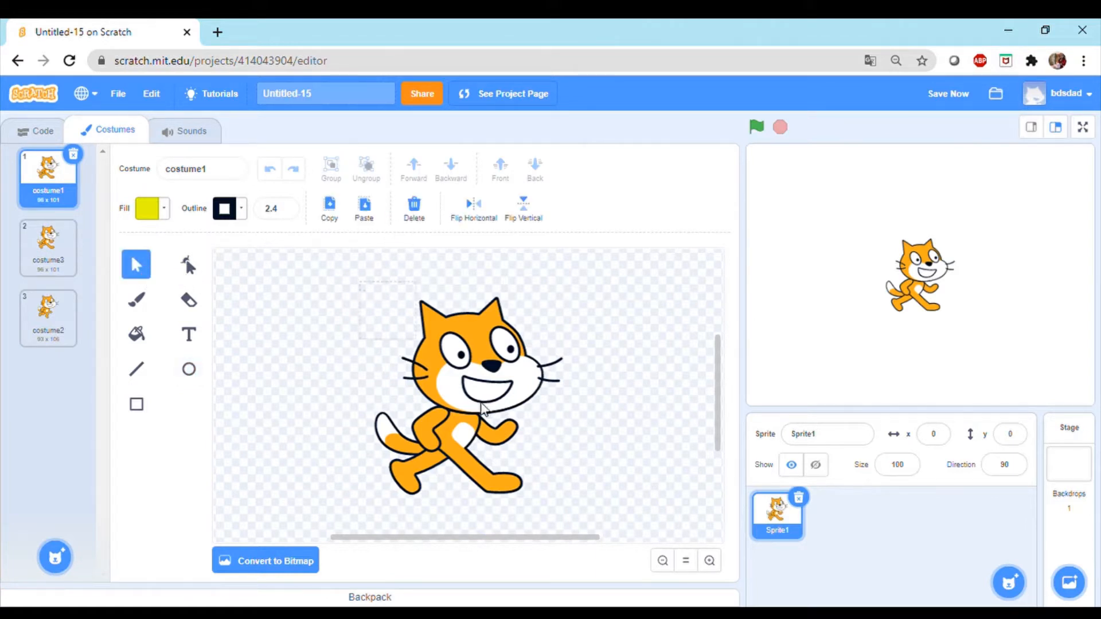
left_click_drag(481, 408, 502, 472)
left_click_drag(576, 512, 578, 514)
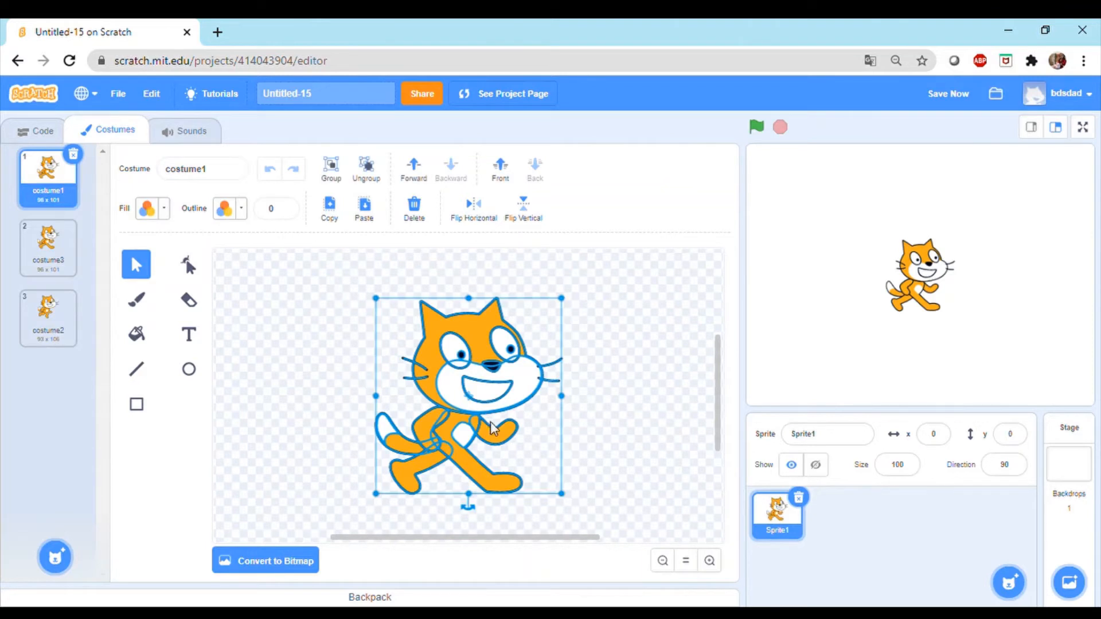
left_click(331, 169)
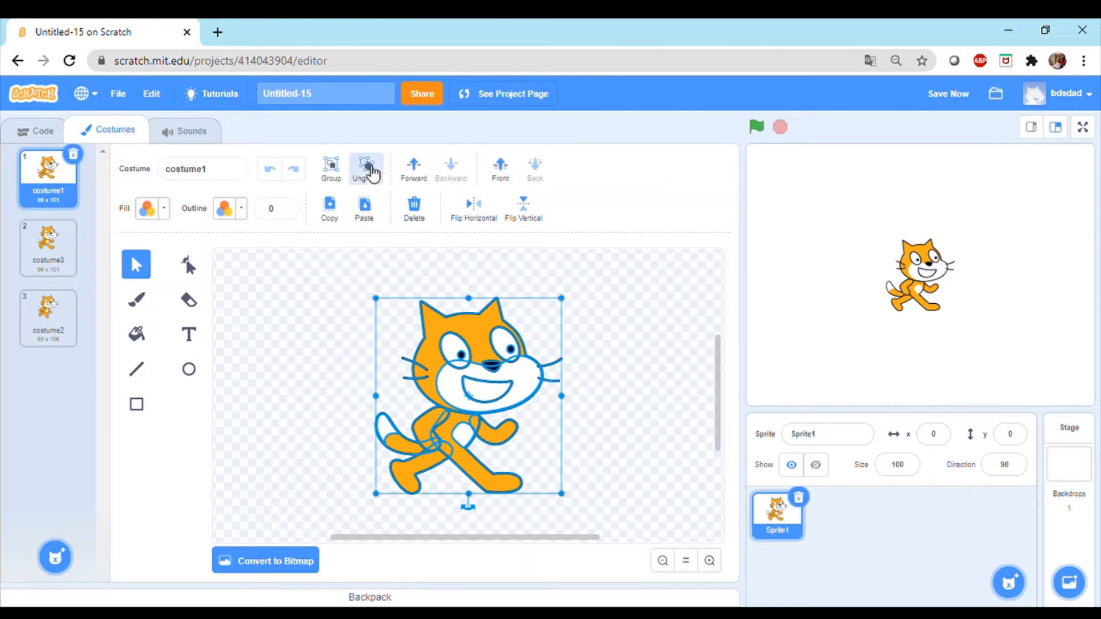
left_click(344, 267)
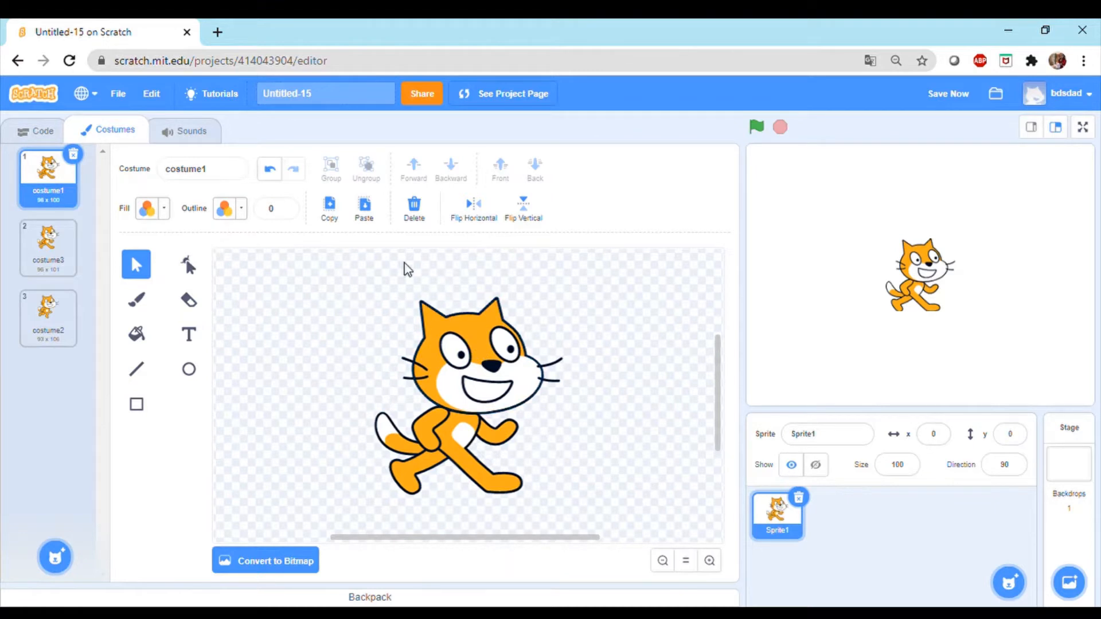
- Recolor the cat's head in costume1 from orange to red by setting the fill color value to 100
left_click(475, 324)
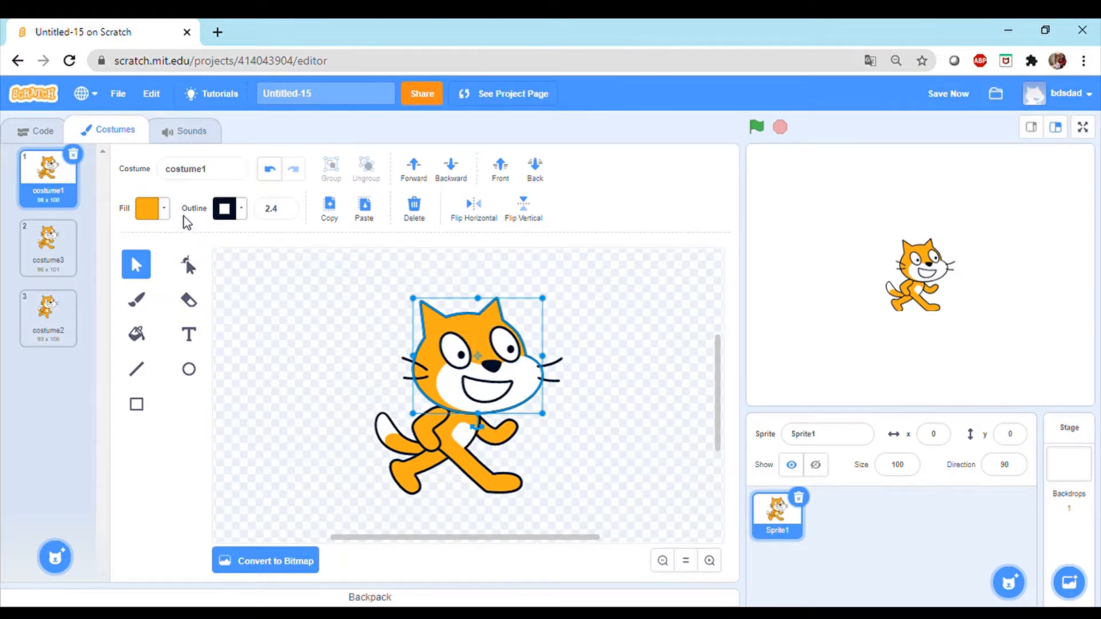
left_click(164, 210)
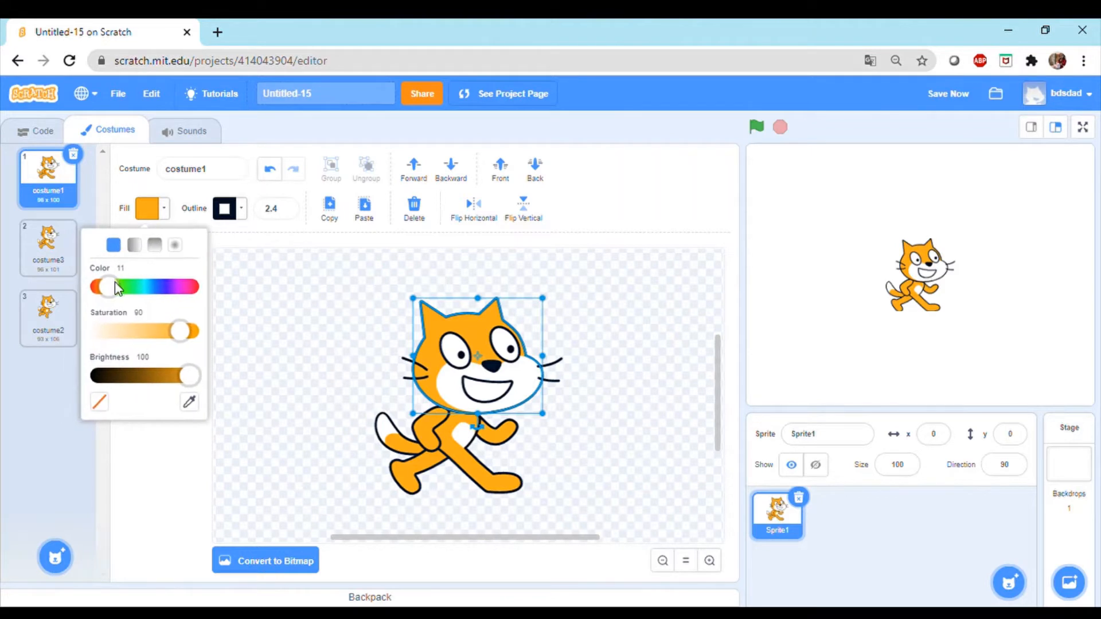
left_click_drag(117, 285, 202, 297)
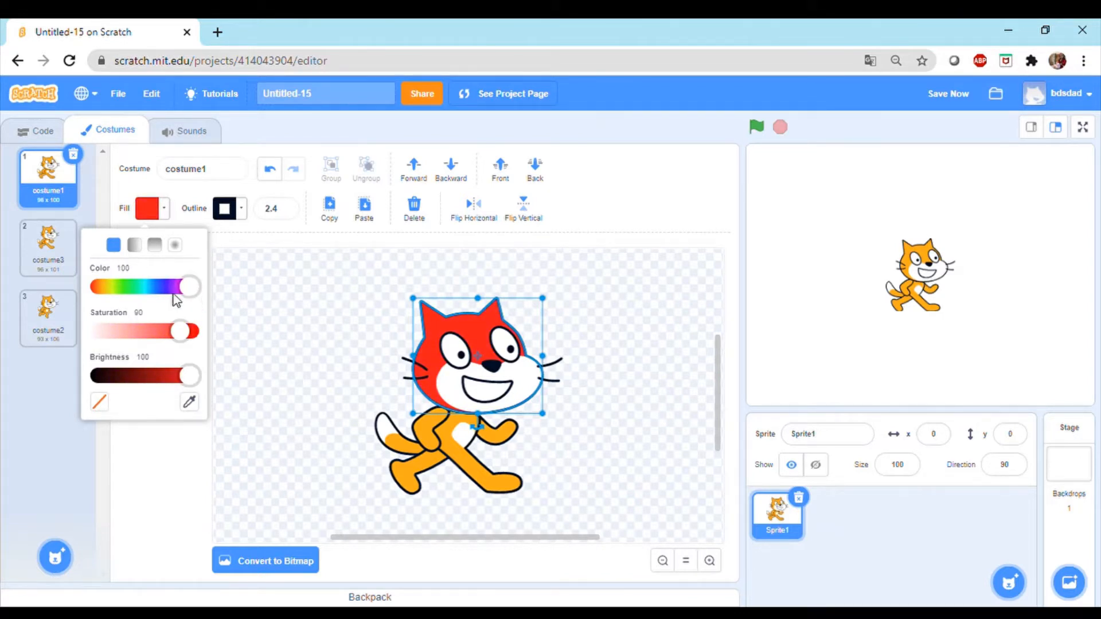
left_click(278, 319)
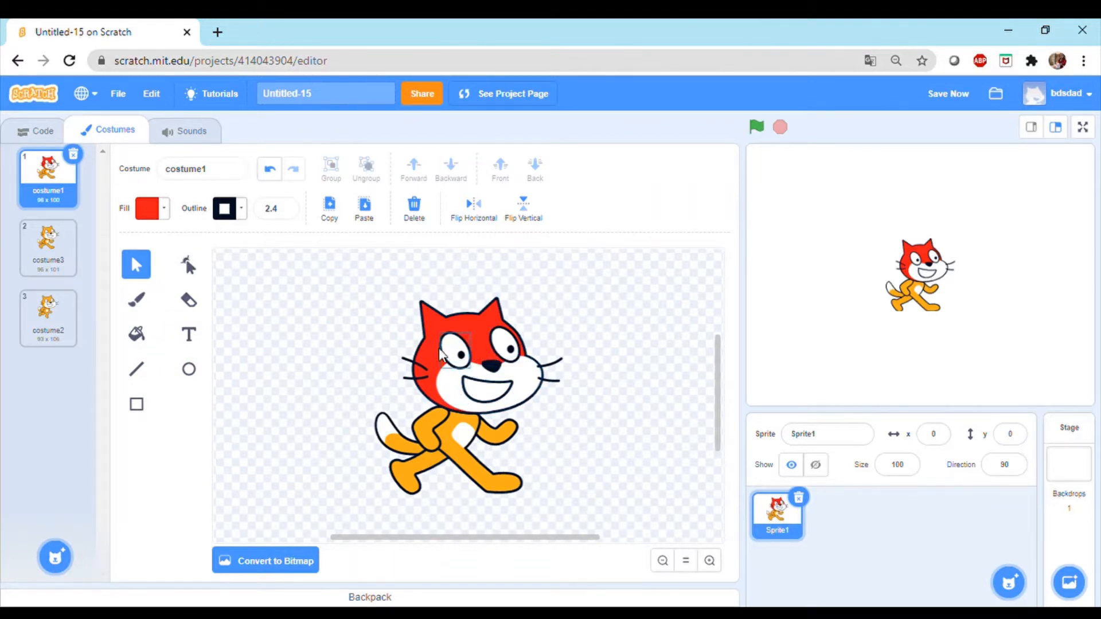
- Fill the cat's rear arm, and its torso with the front leg, with red at color value 100
left_click(432, 425)
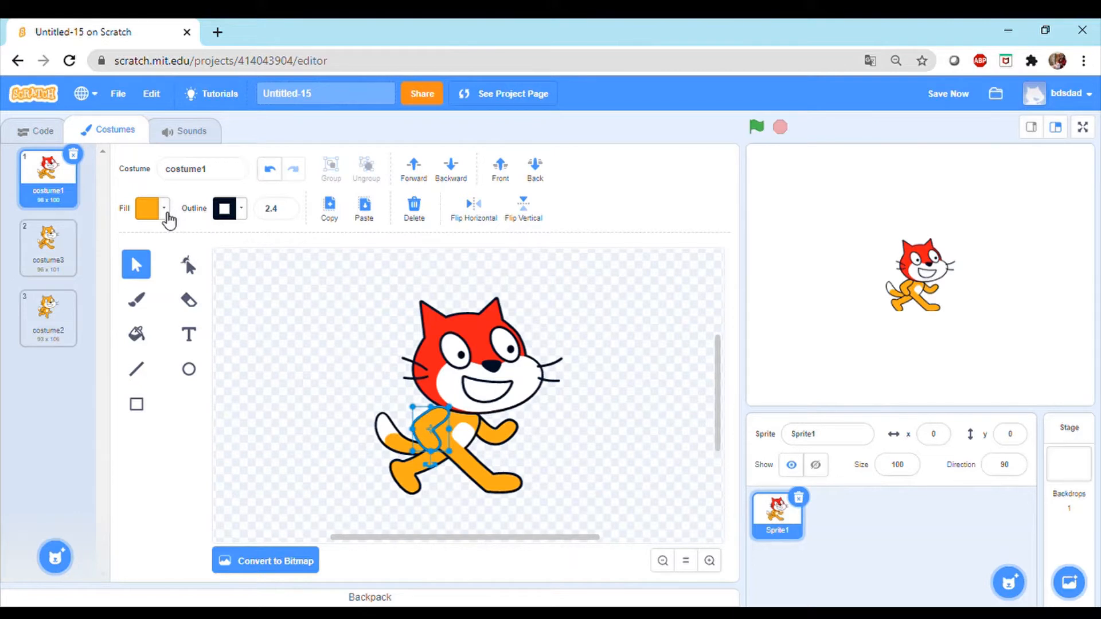
left_click(166, 209)
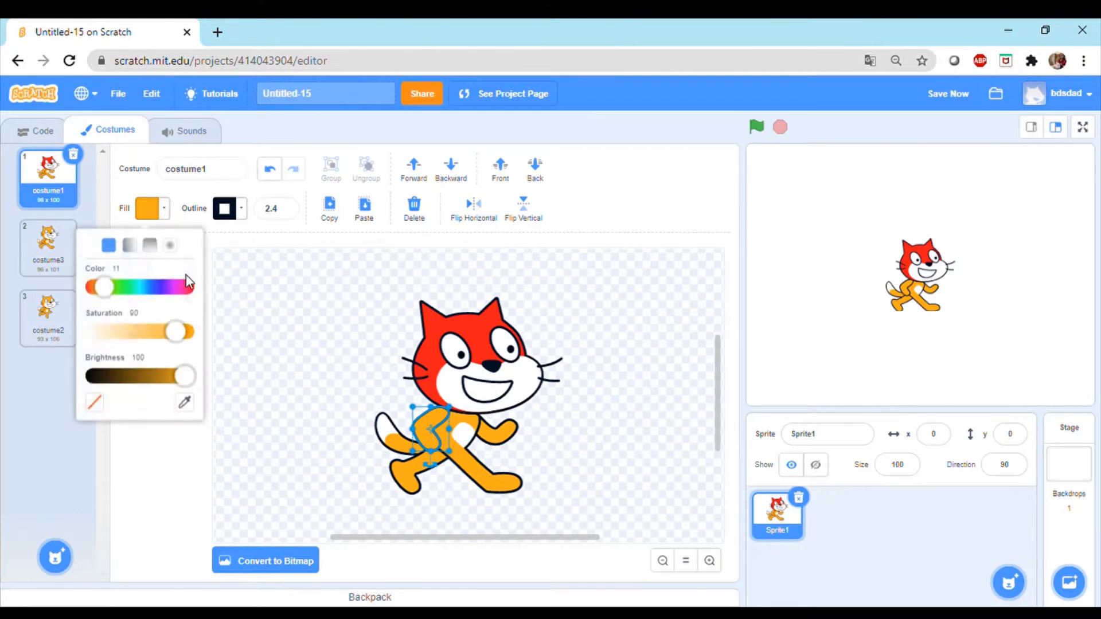
left_click_drag(103, 287, 202, 306)
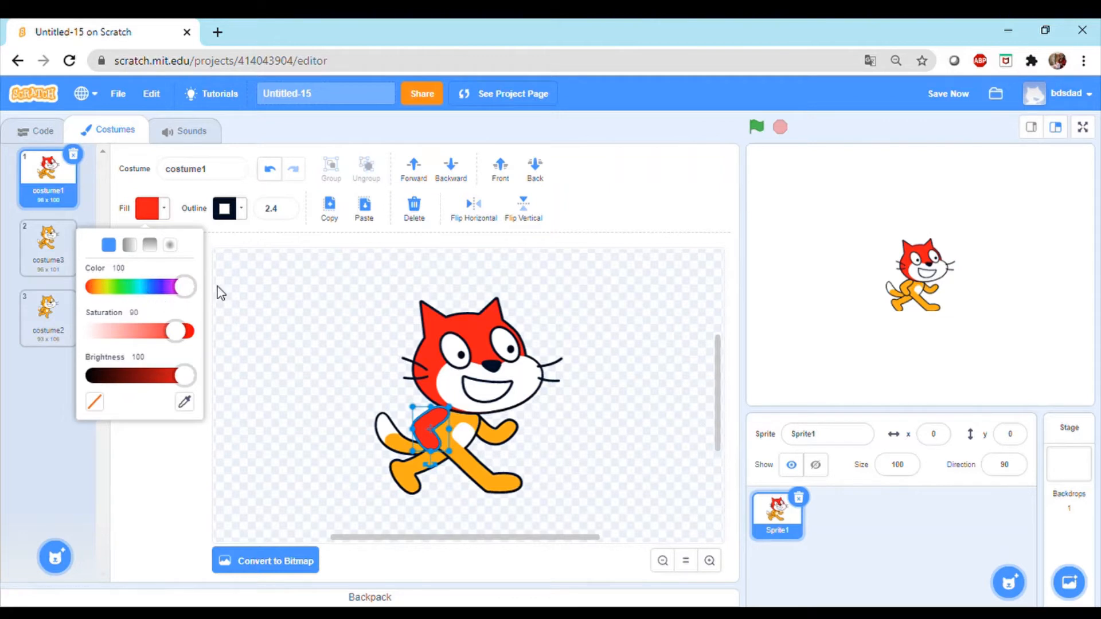
left_click(246, 294)
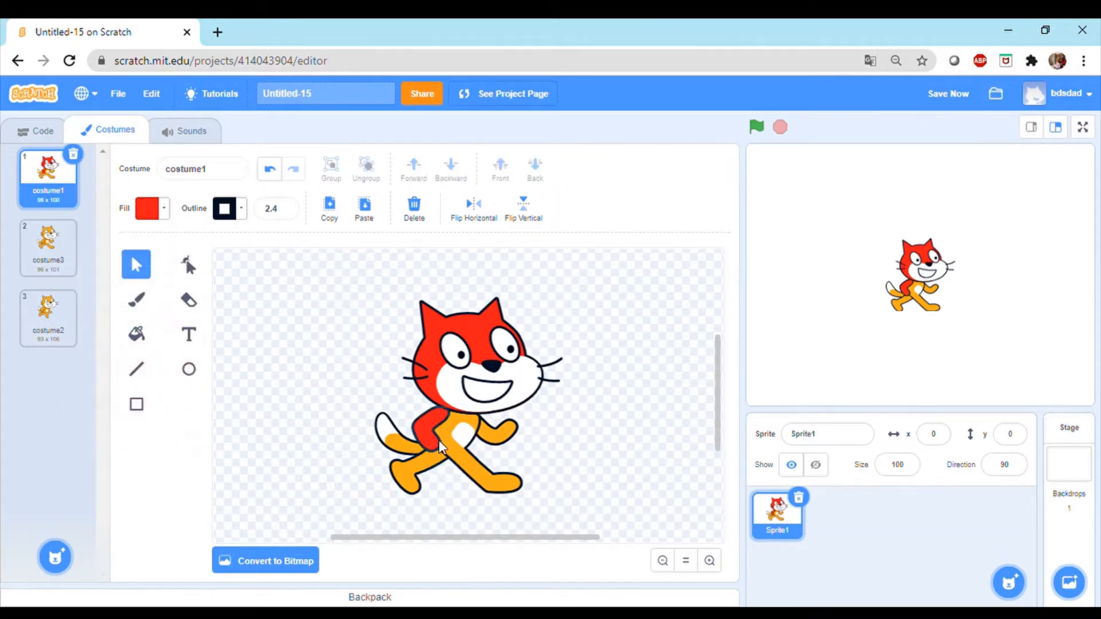
left_click(446, 434)
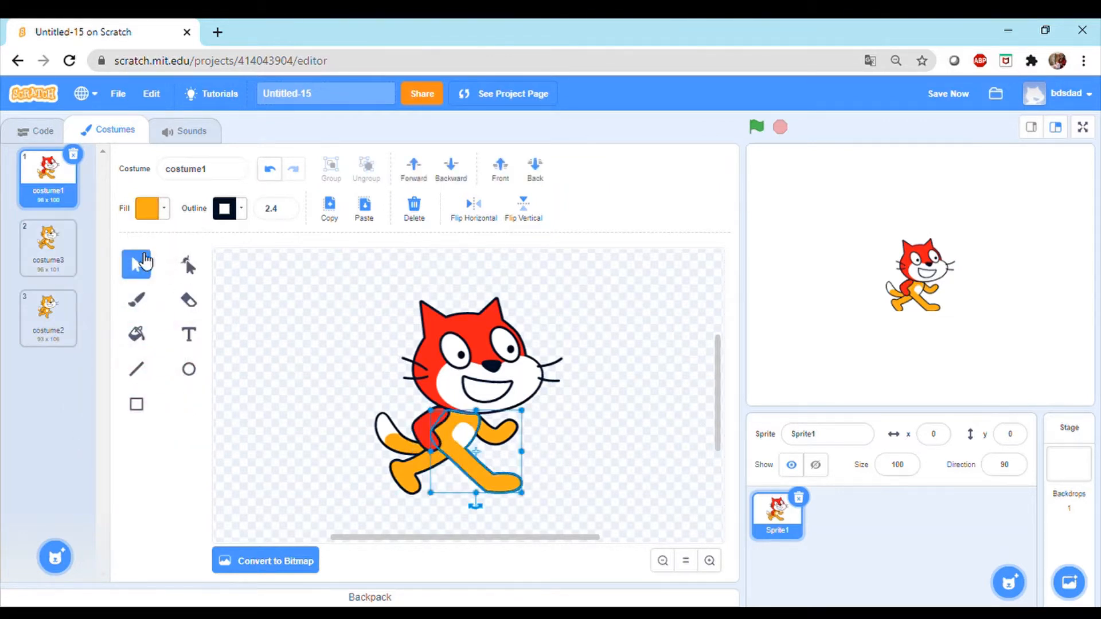
left_click(165, 210)
left_click_drag(106, 287, 275, 305)
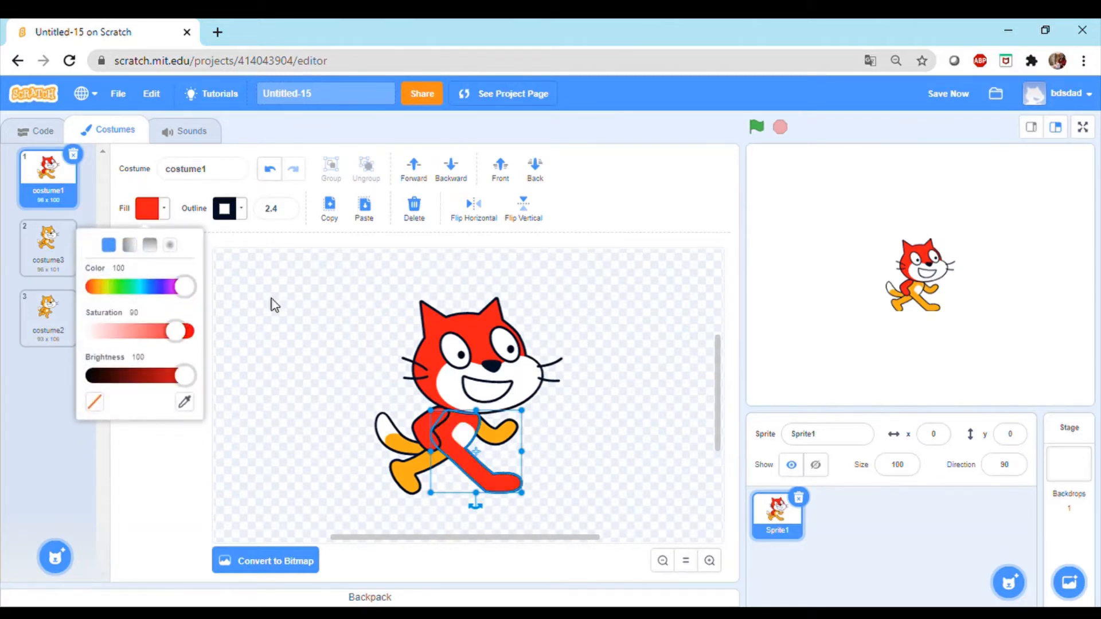
left_click(310, 294)
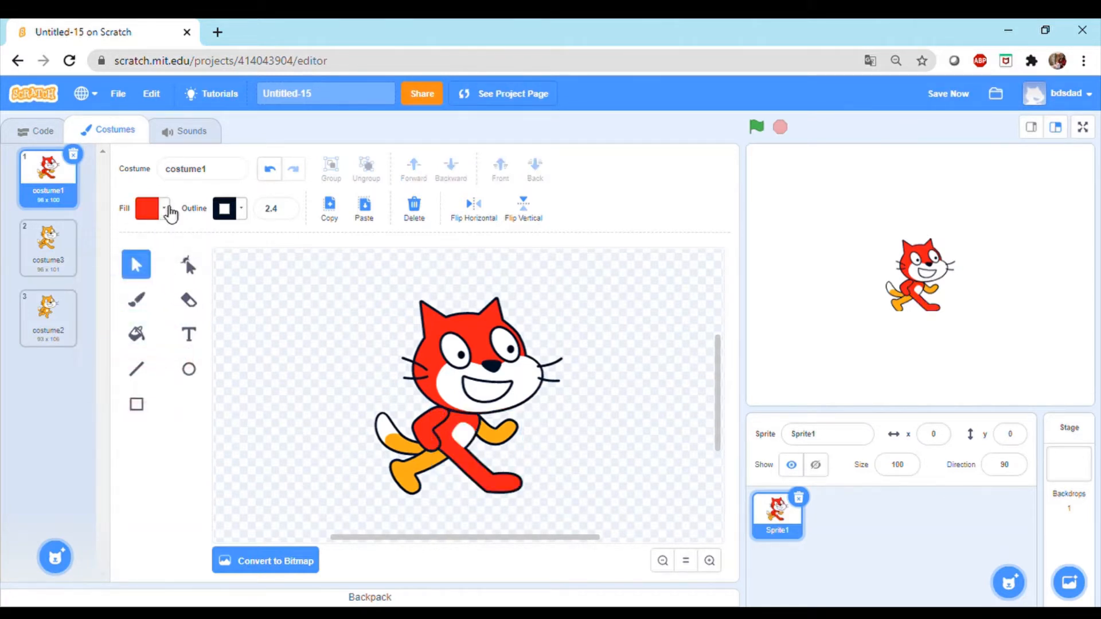
- Fill the cat's front arm and rear leg with red to match the rest of the body
left_click(492, 441)
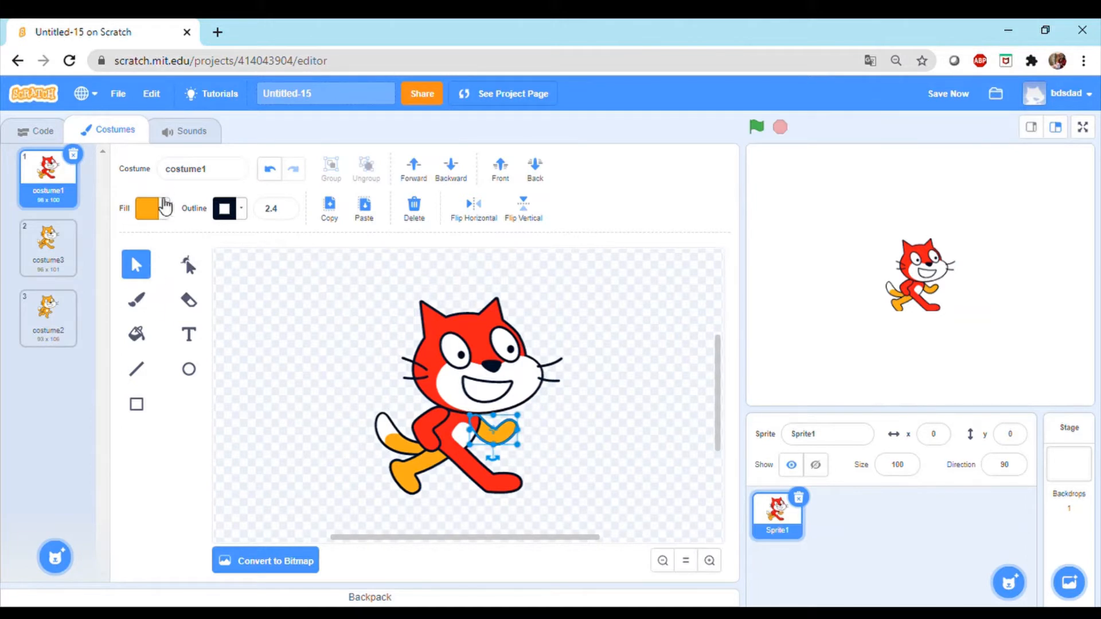
left_click(164, 208)
left_click_drag(98, 287, 182, 287)
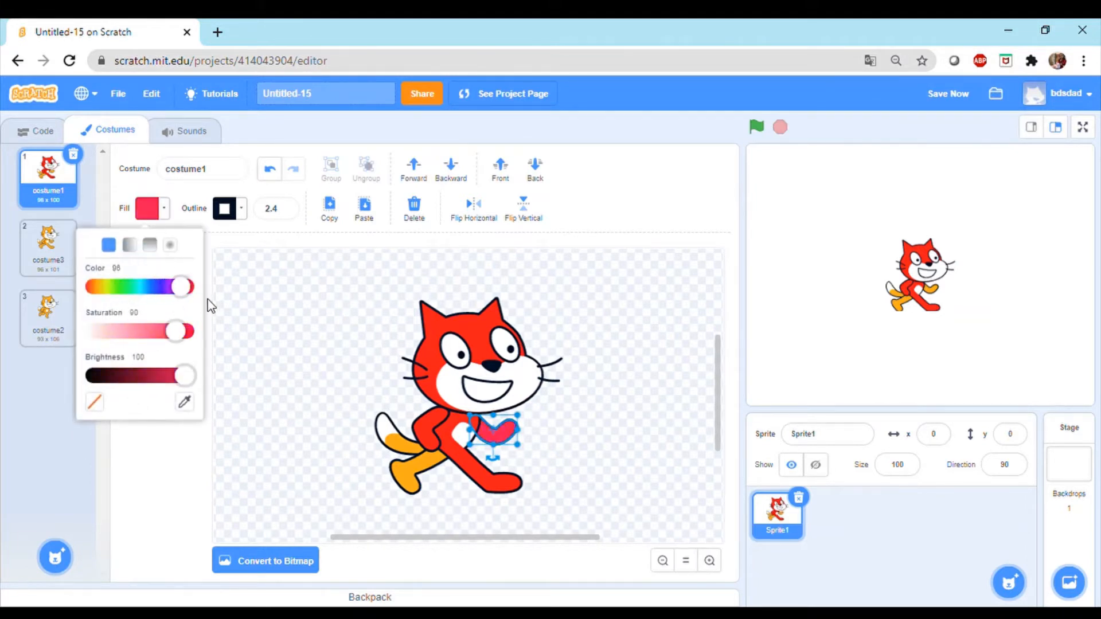
left_click(408, 479)
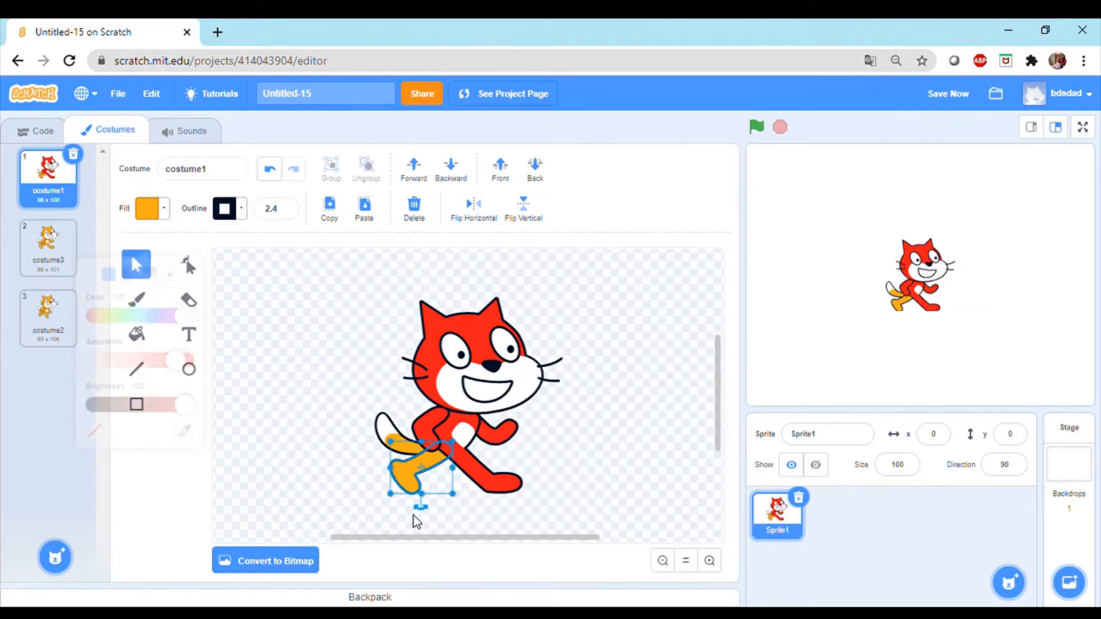
left_click(166, 209)
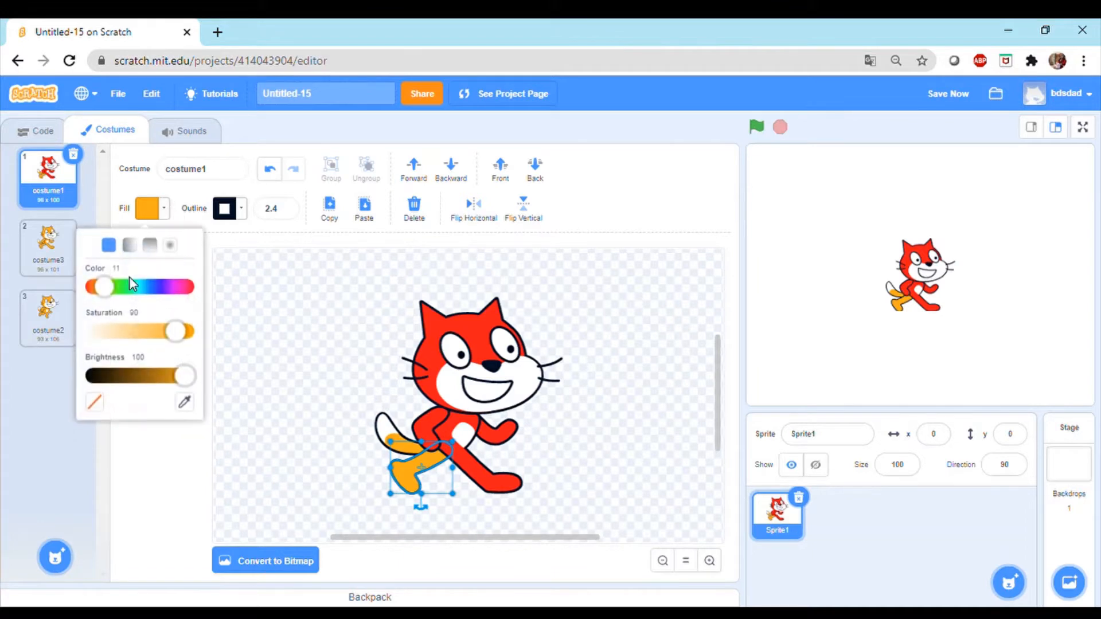
left_click_drag(106, 291, 205, 292)
left_click(339, 338)
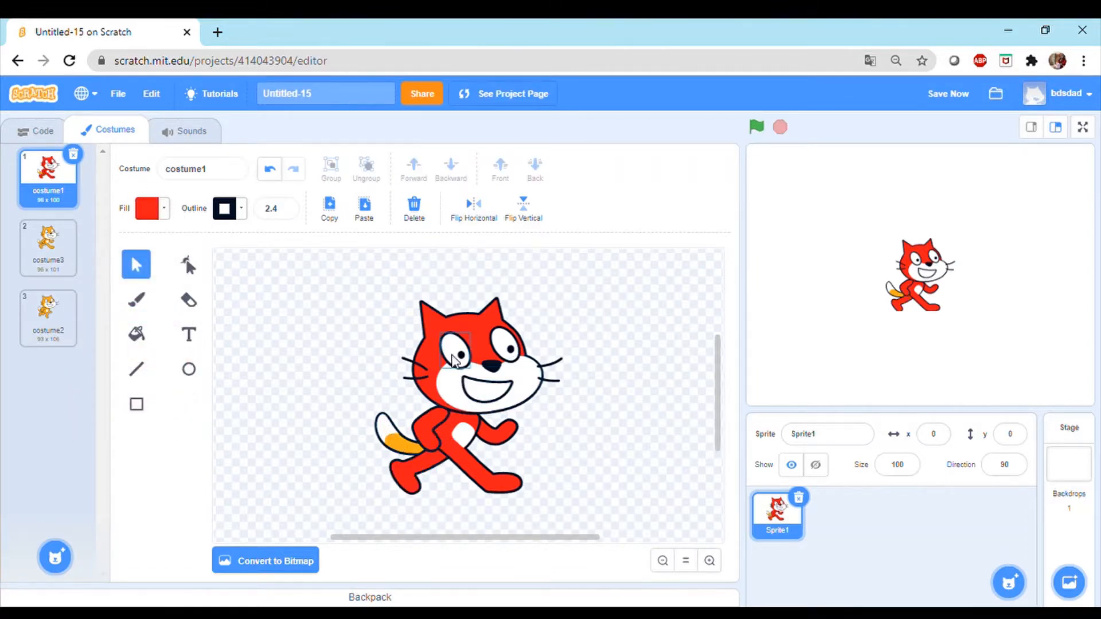
- Recolor the cat's nose blue by raising its fill brightness to about 88
left_click(452, 360)
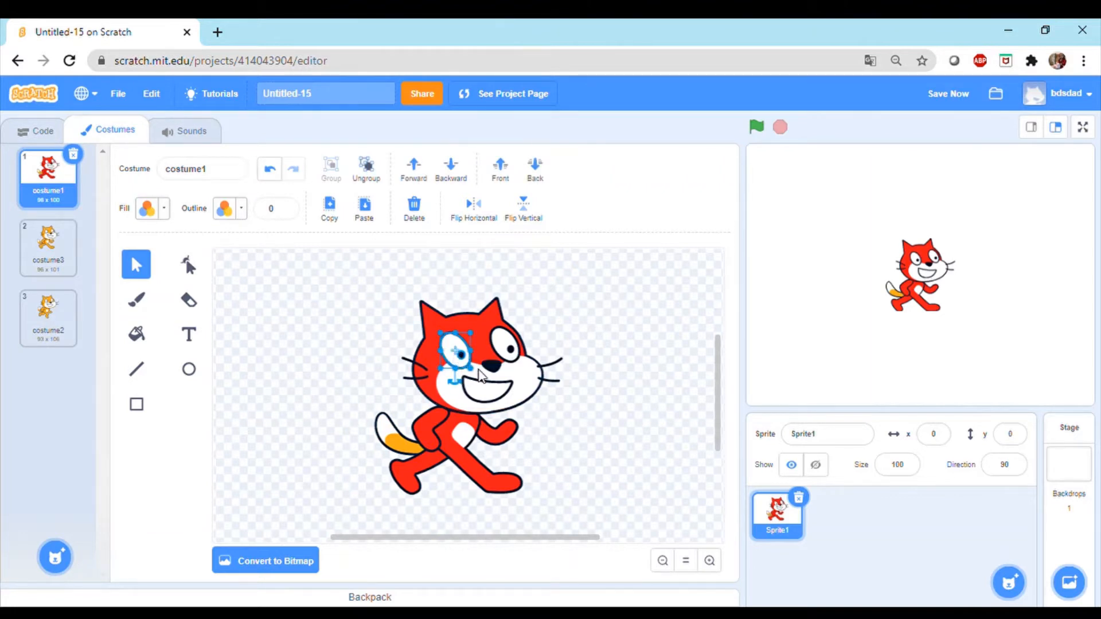
left_click(494, 372)
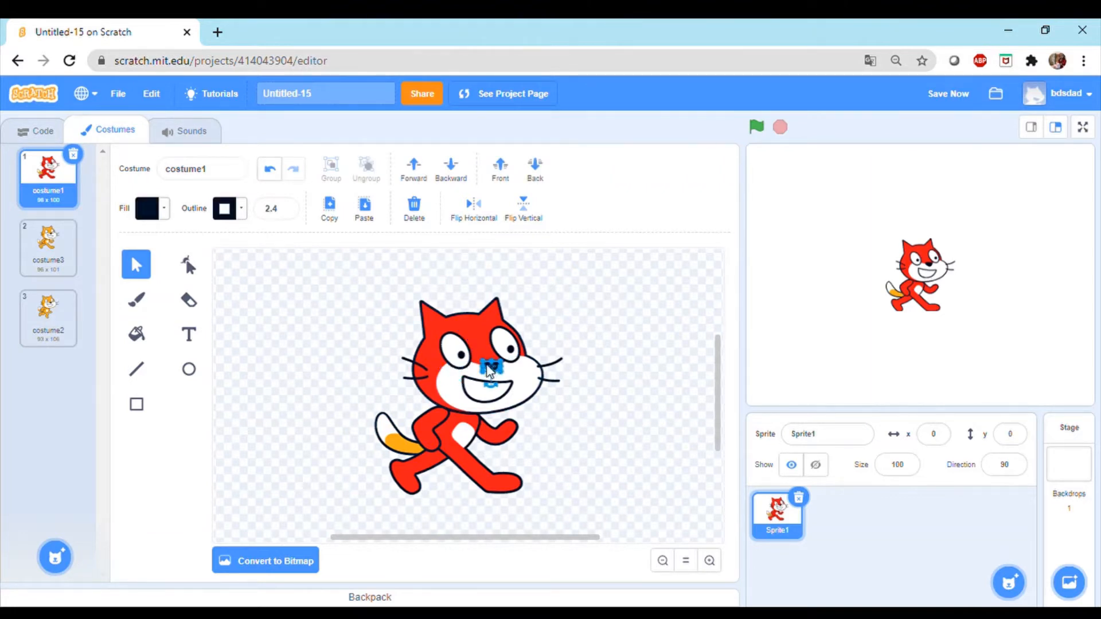
left_click(164, 208)
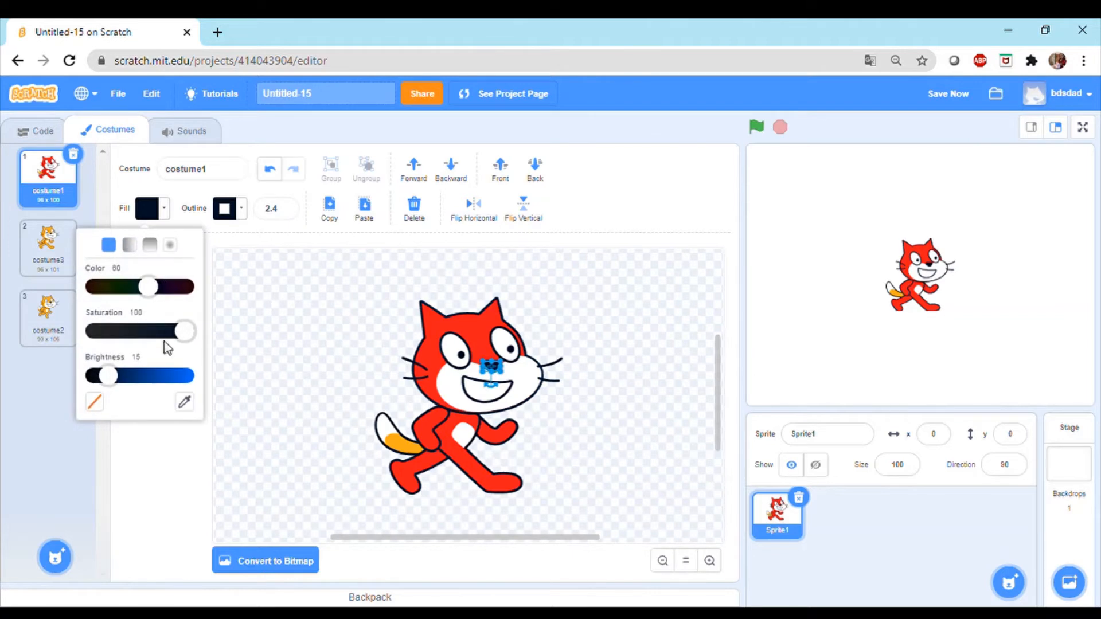
left_click_drag(122, 380, 183, 378)
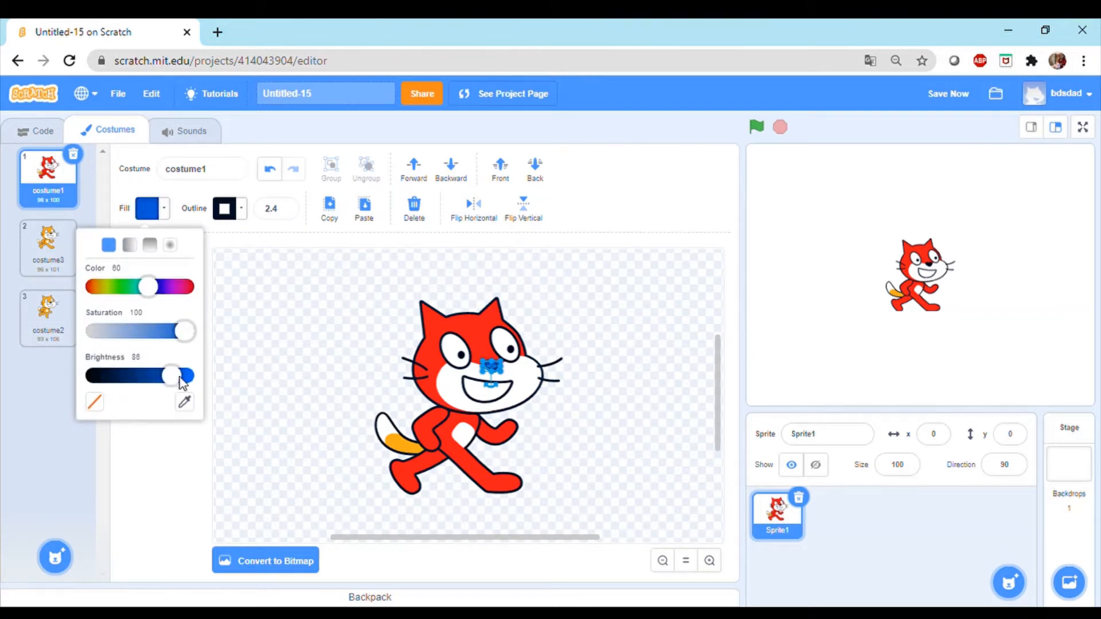
left_click(288, 334)
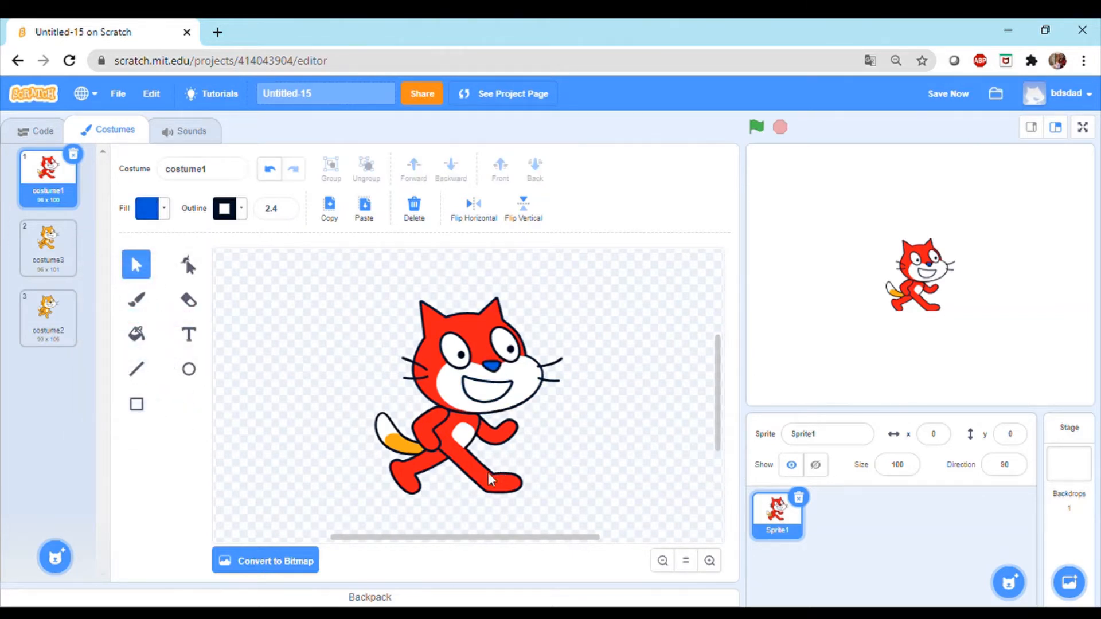
- Open costume3, select the entire cat drawing and ungroup it into separate parts
left_click(48, 256)
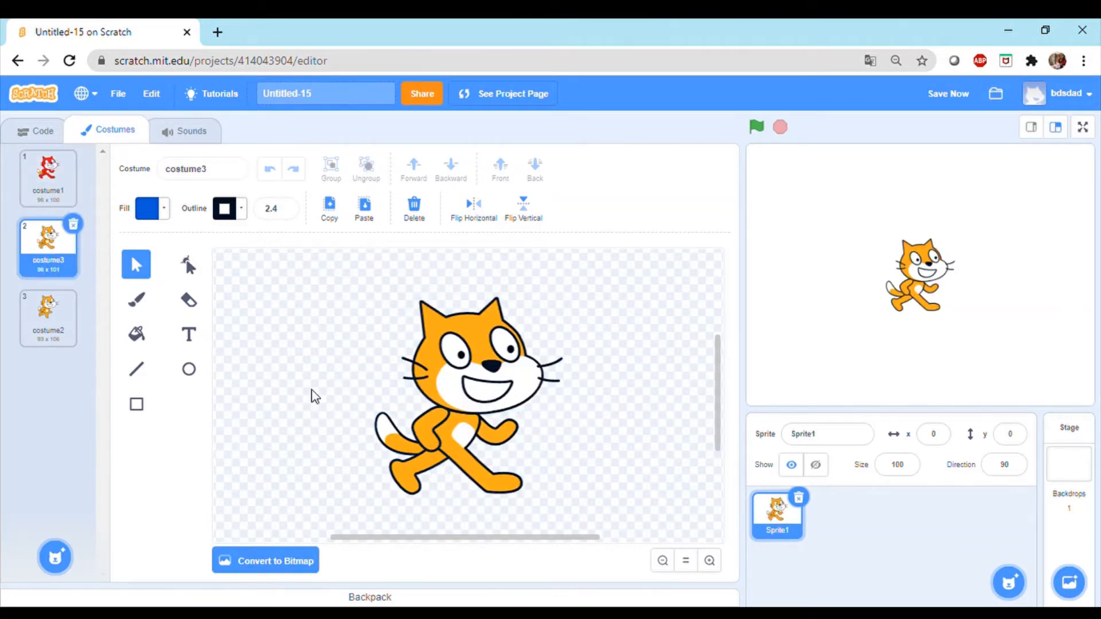
left_click_drag(311, 390, 524, 507)
left_click(395, 420)
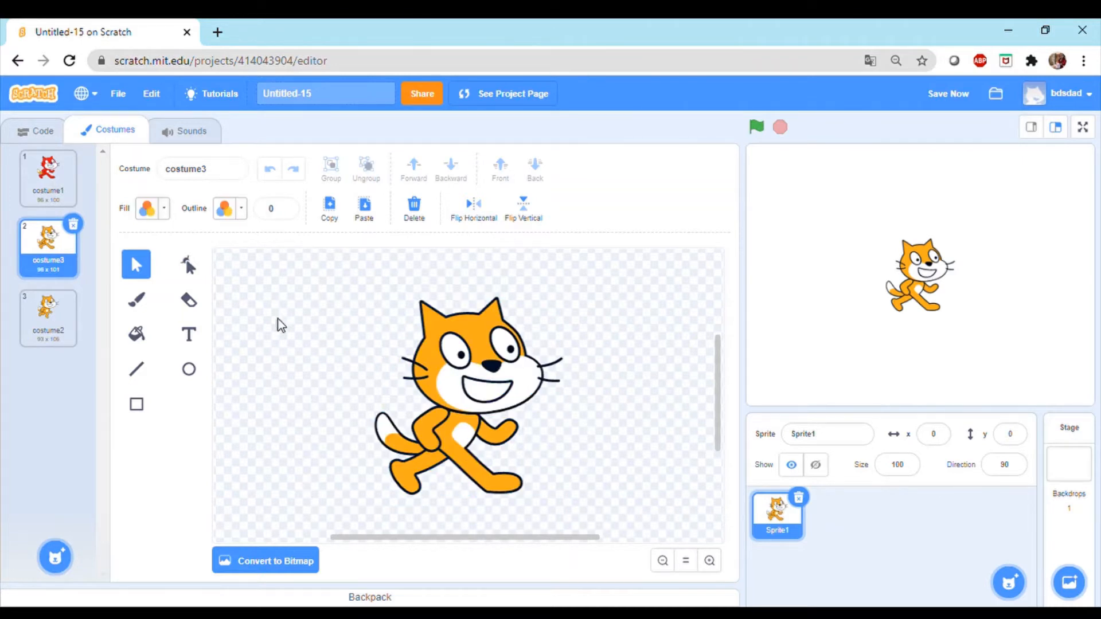
left_click_drag(635, 537, 635, 537)
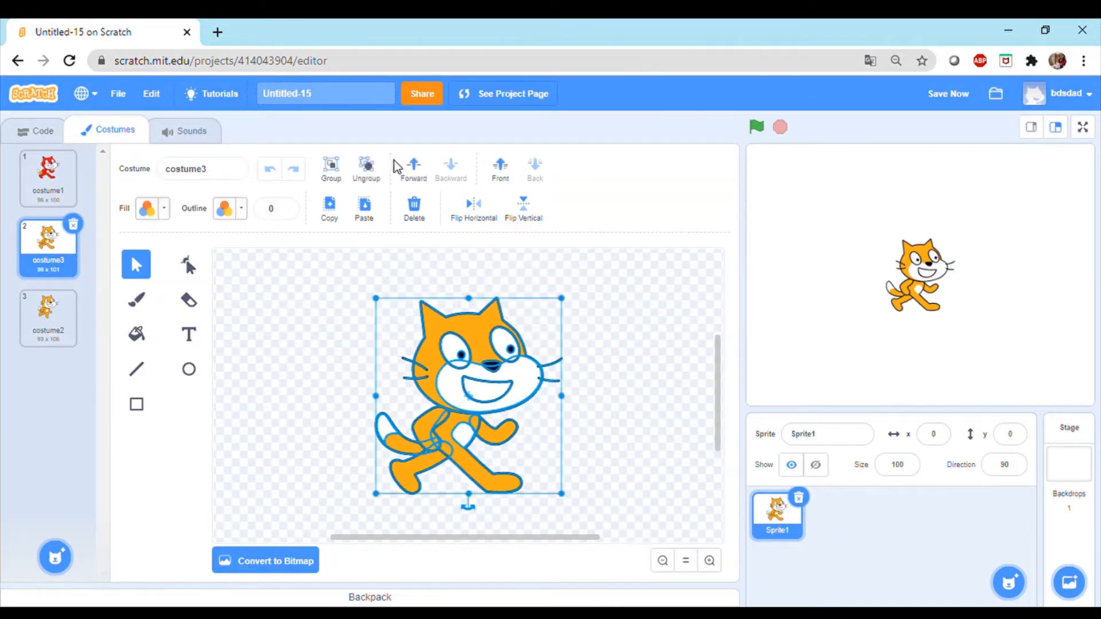
left_click(373, 171)
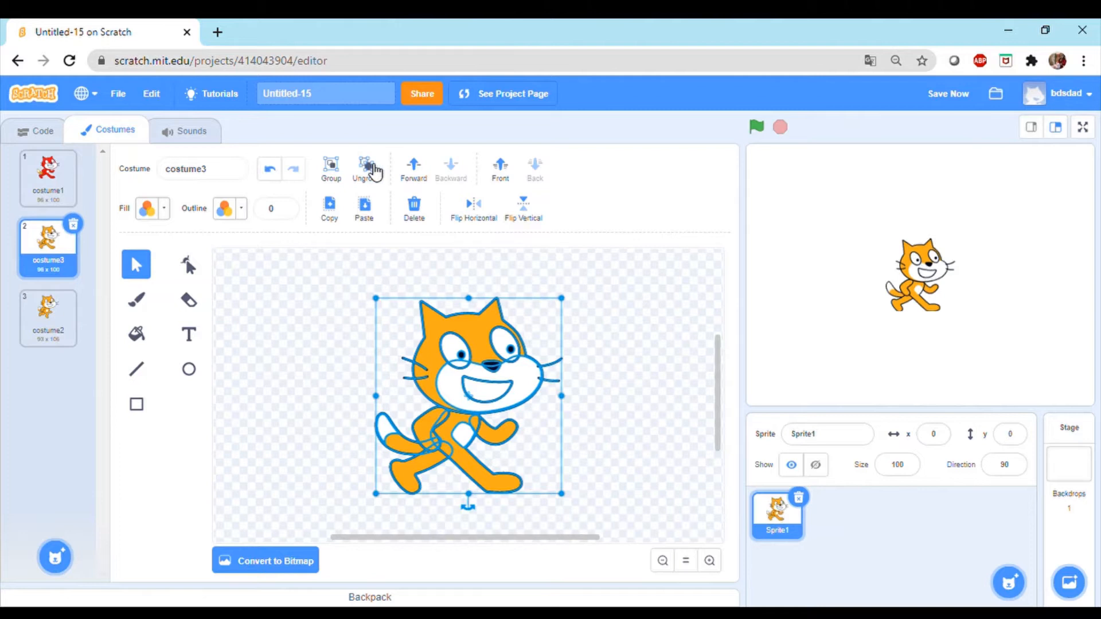
- Delete the cat's rear arm, its torso with the front leg, and its front arm from costume3
left_click(321, 347)
left_click(429, 429)
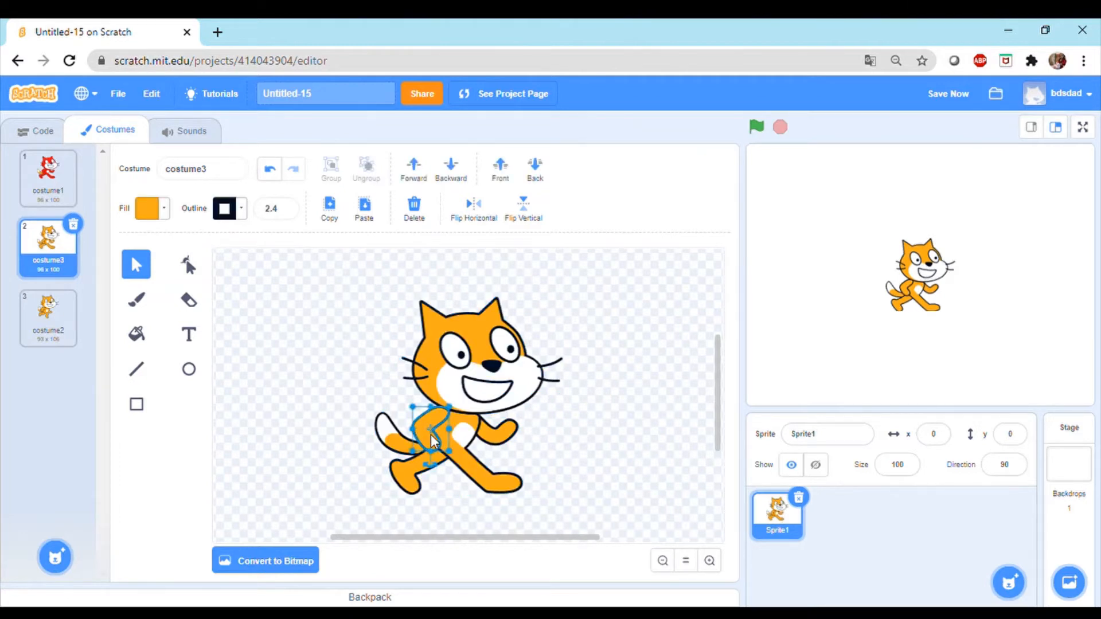
left_click(414, 210)
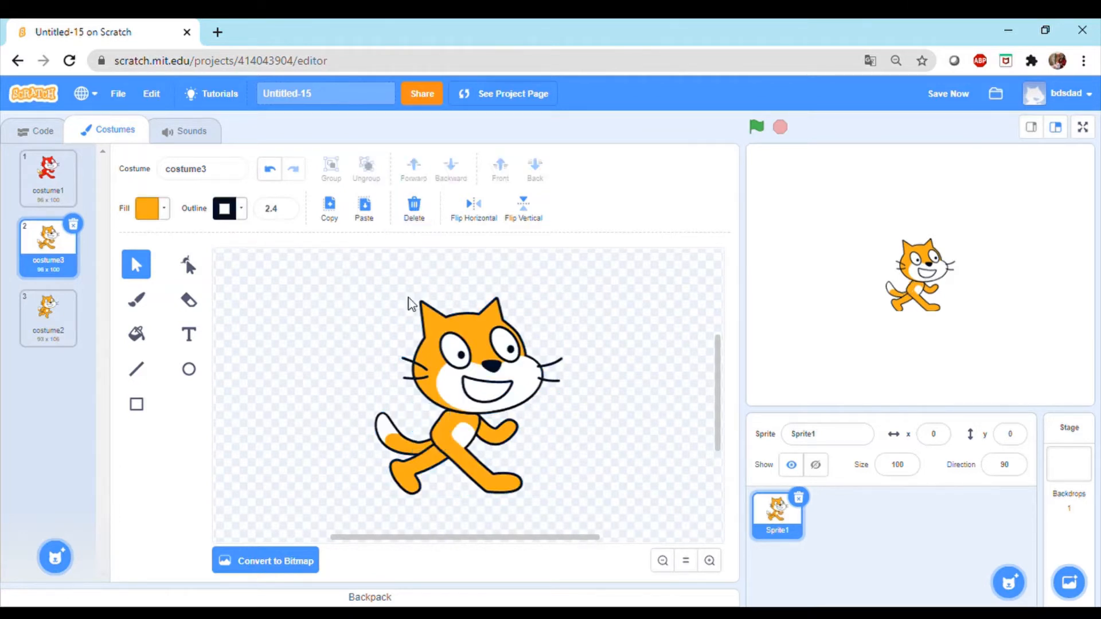
left_click(457, 431)
left_click(414, 210)
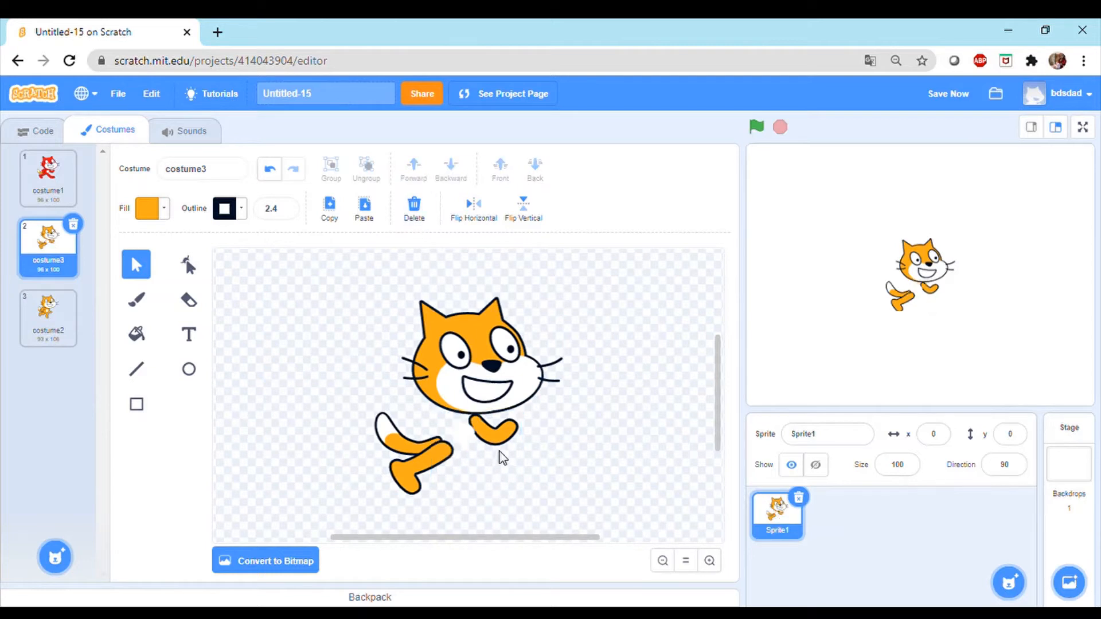
left_click(492, 434)
left_click(414, 206)
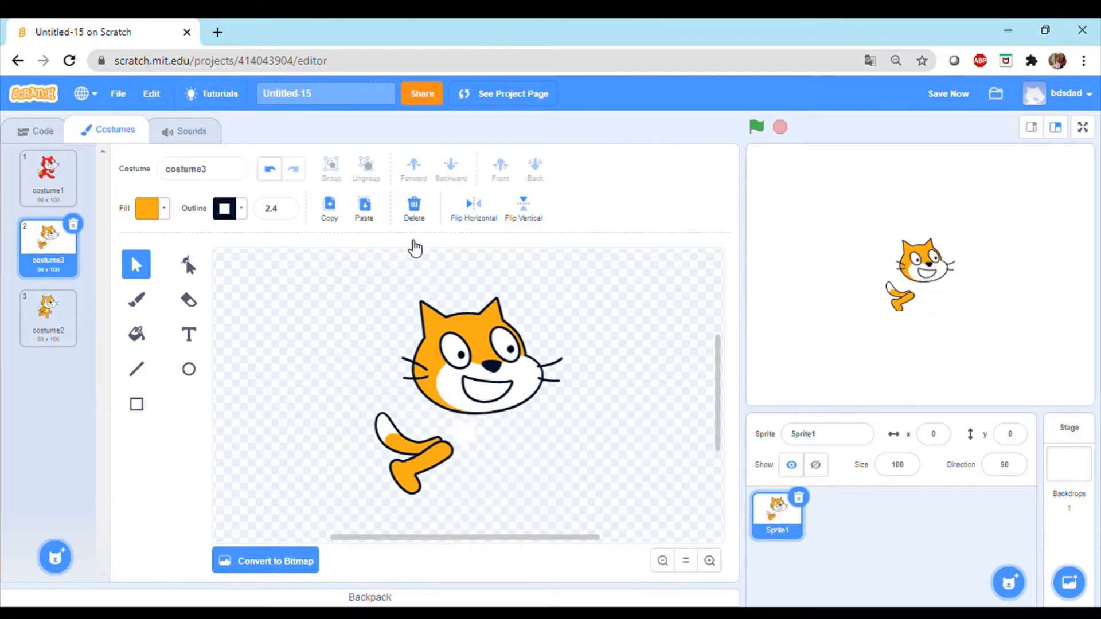
- Select the cat's remaining rear leg and tail together and delete them, keeping only the head
left_click_drag(476, 500, 351, 420)
left_click(350, 418)
left_click(415, 214)
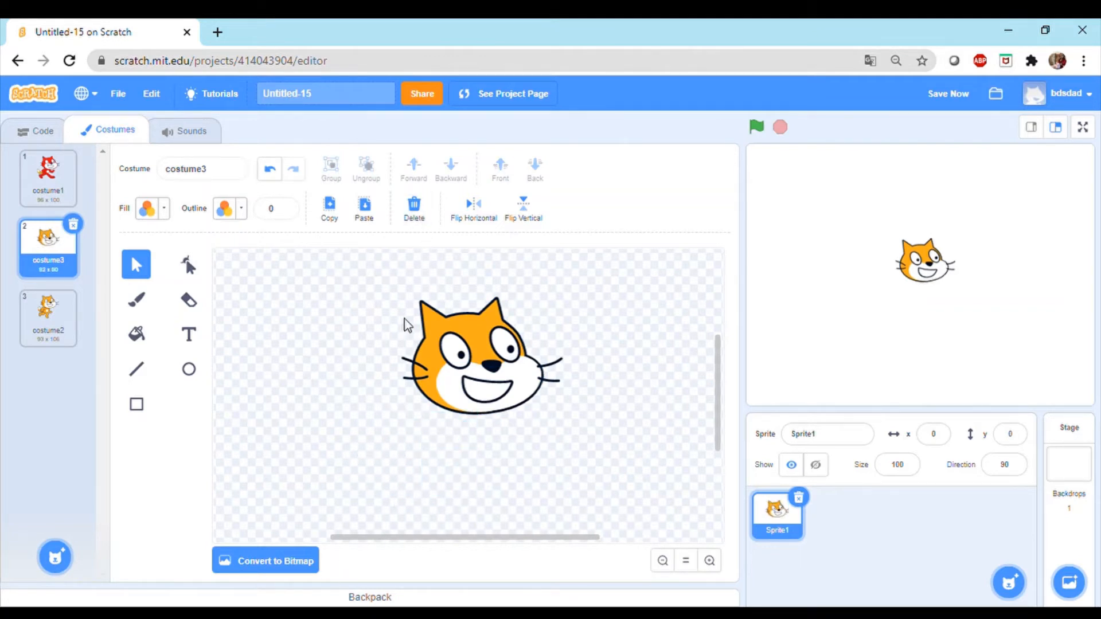
- Select the whole cat head, try flipping it vertically and horizontally, and restore its original orientation
left_click_drag(590, 465, 591, 464)
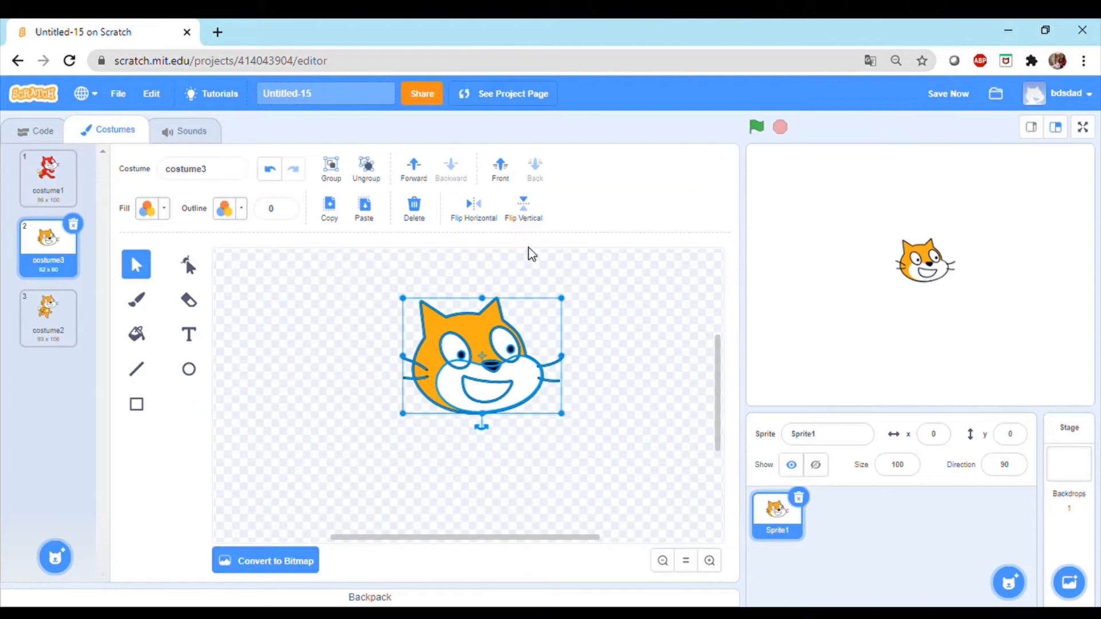
left_click(523, 208)
left_click(530, 209)
left_click(489, 213)
left_click(490, 213)
left_click(490, 213)
left_click(490, 213)
left_click(524, 209)
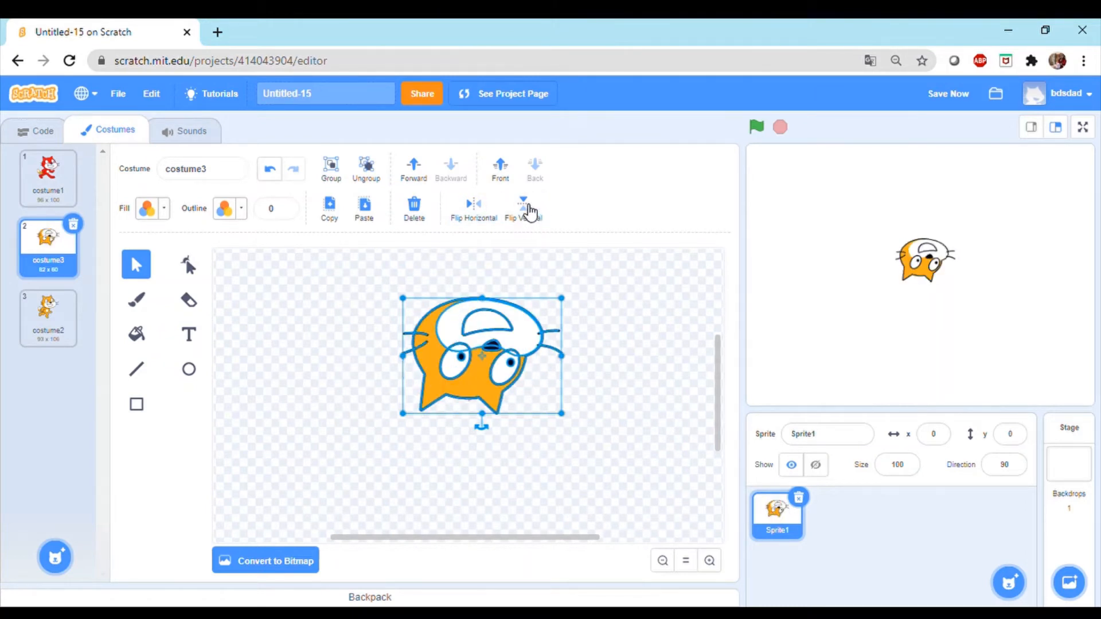
left_click(524, 209)
left_click(253, 333)
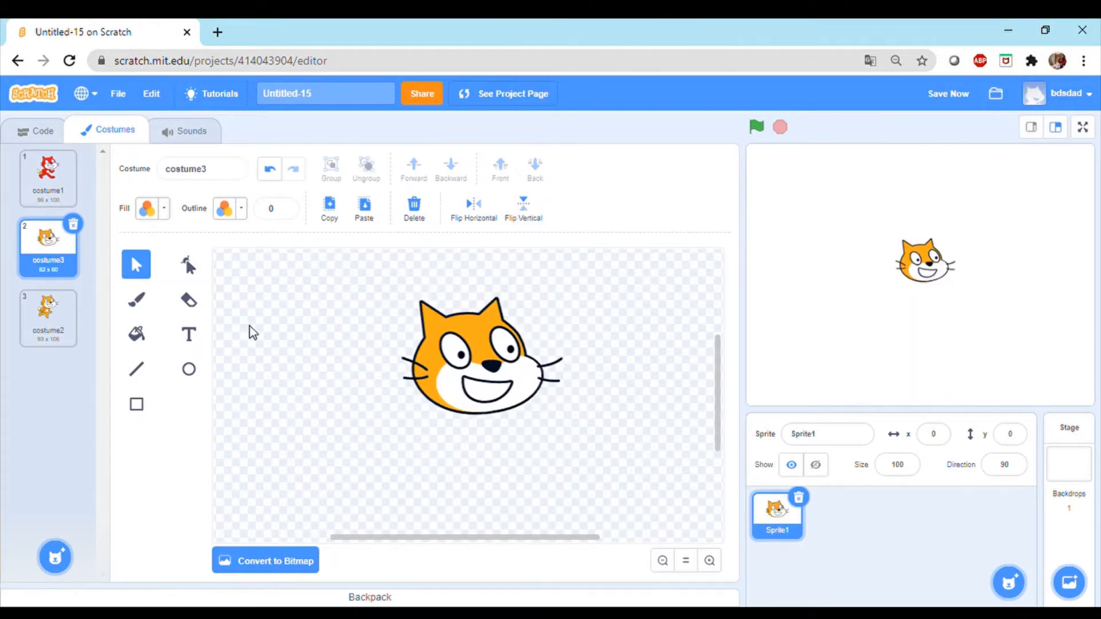
- Draw a purple oval body without an outline directly beneath the cat's head and delete the stray thin oval beside it
left_click(190, 370)
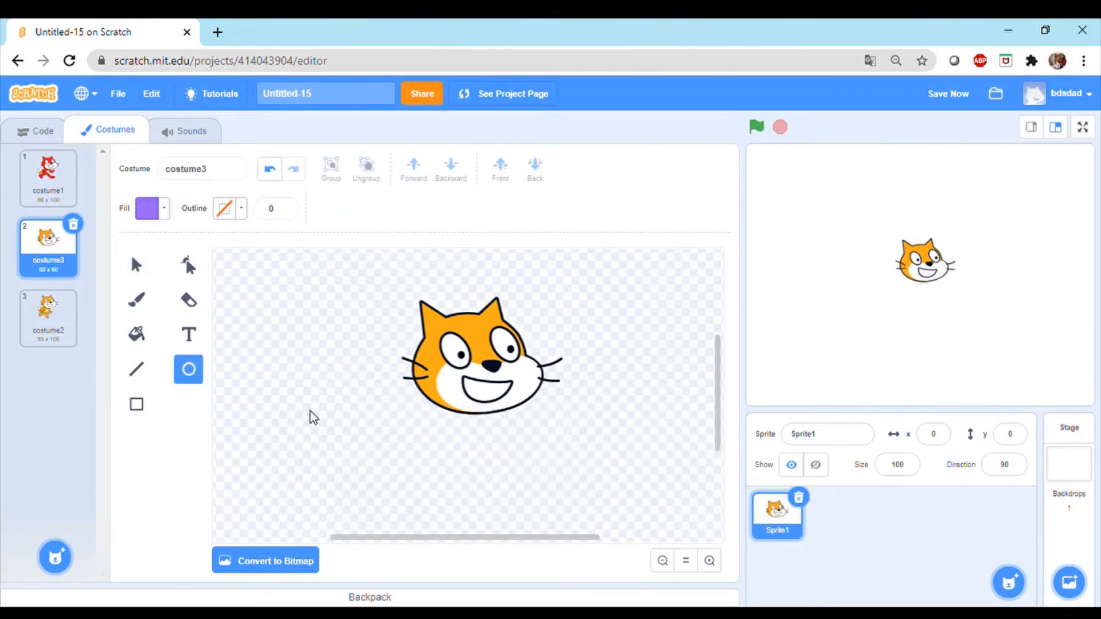
mouse_move(448, 411)
left_mouse_down()
mouse_move(481, 467)
mouse_move(539, 521)
left_mouse_up()
left_click_drag(475, 487, 393, 469)
left_click(263, 284)
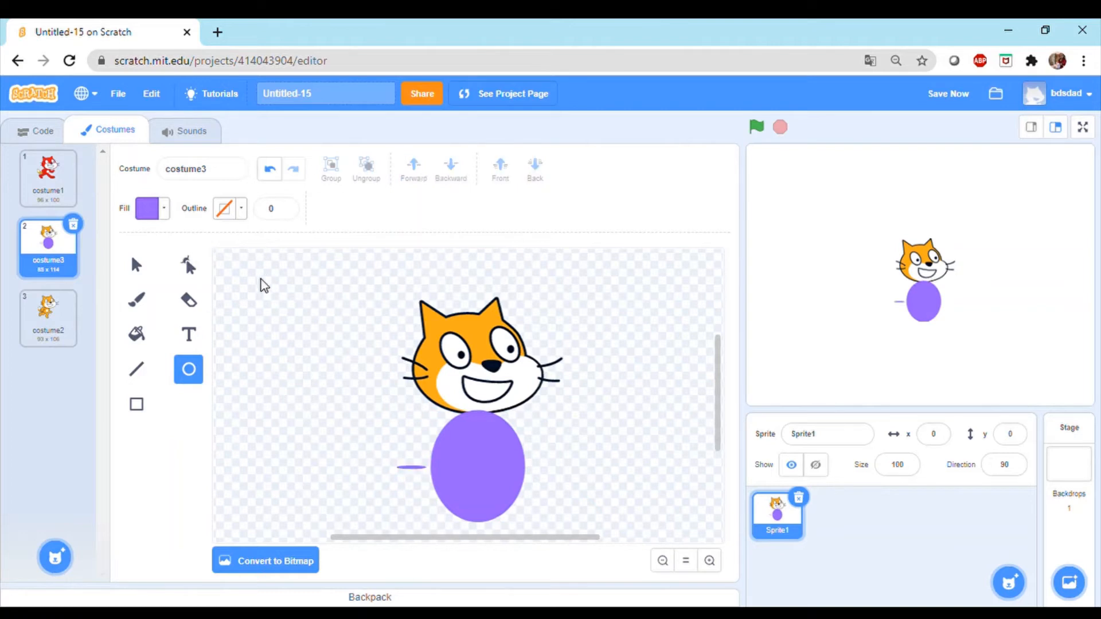
left_click(136, 264)
left_click(412, 467)
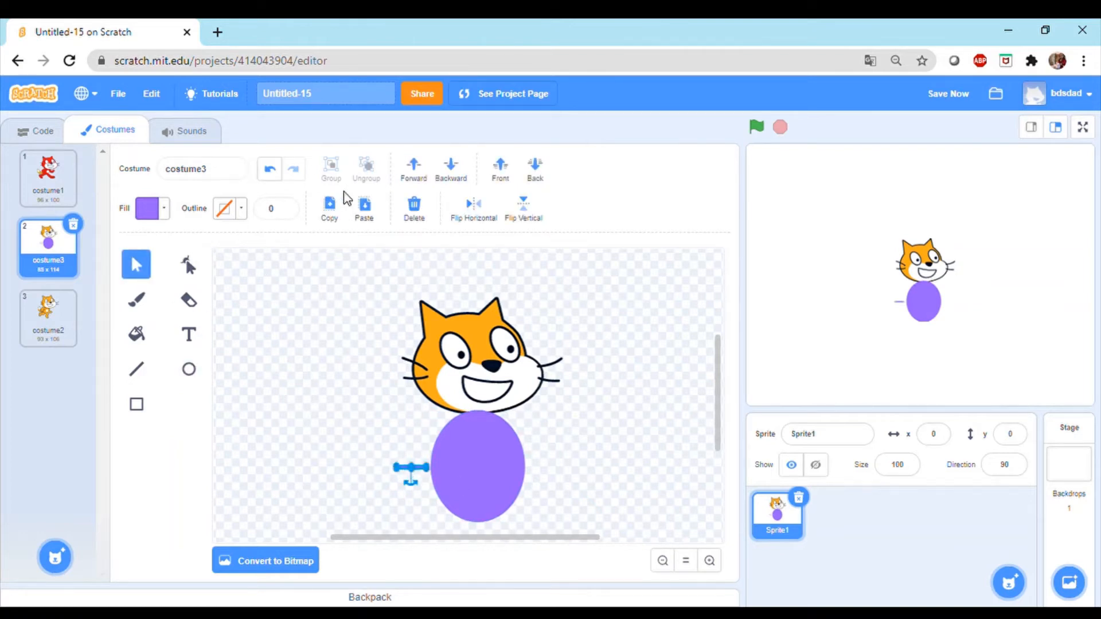
left_click(414, 206)
- Reshape the purple body by pulling its two side points and its bottom point outward
left_click(482, 466)
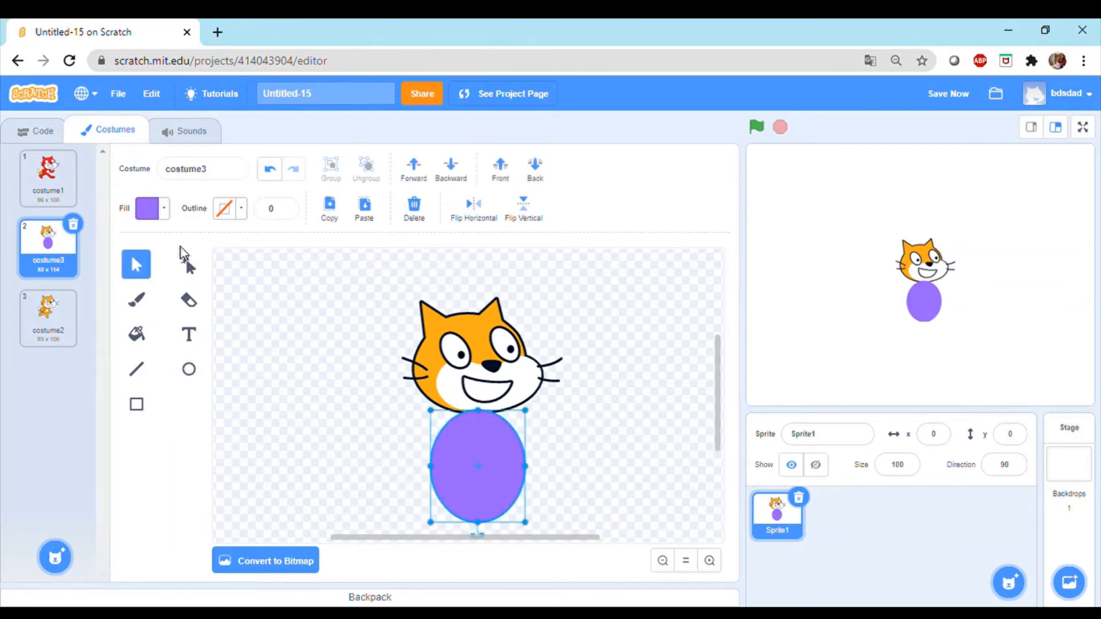
left_click(188, 265)
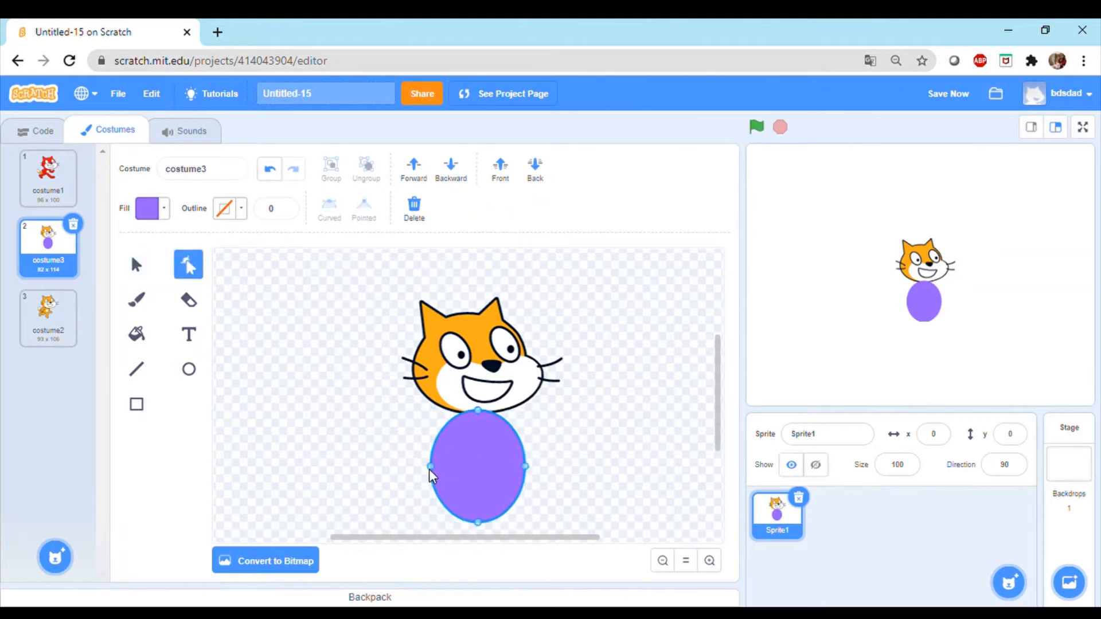
left_click_drag(432, 467, 414, 465)
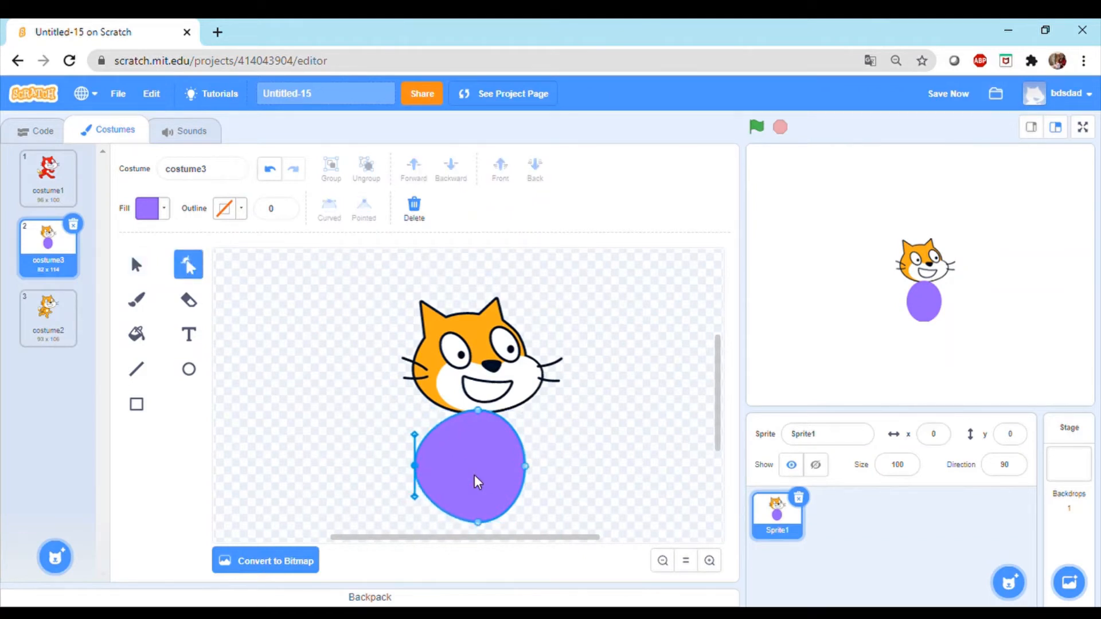
mouse_move(525, 466)
left_mouse_down()
mouse_move(550, 470)
mouse_move(537, 471)
left_mouse_up()
left_click_drag(479, 523, 480, 532)
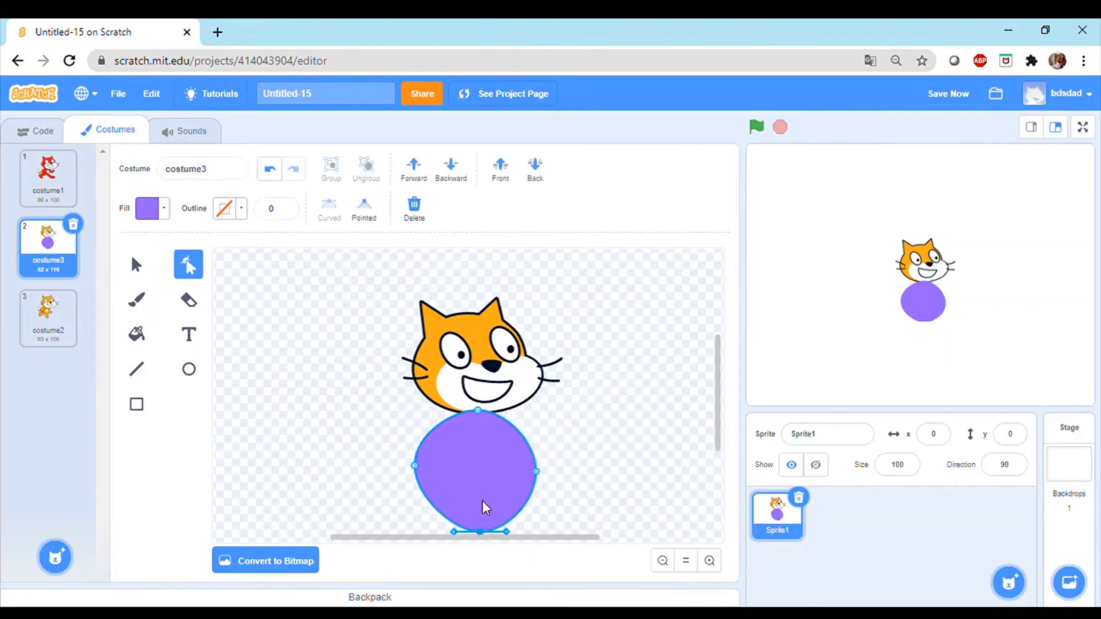
left_click(314, 283)
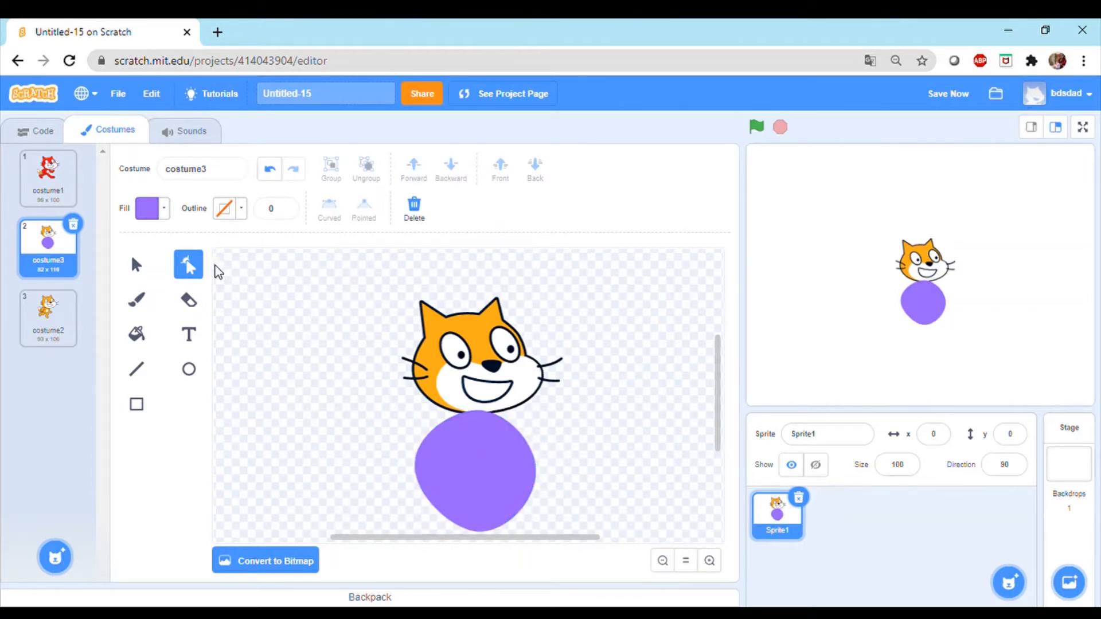
- Select the cat's head and purple body together and move them slightly upward on the canvas
left_click(146, 277)
left_click_drag(398, 312, 607, 547)
mouse_move(496, 474)
left_mouse_down()
mouse_move(494, 452)
mouse_move(487, 463)
left_mouse_up()
left_click(327, 338)
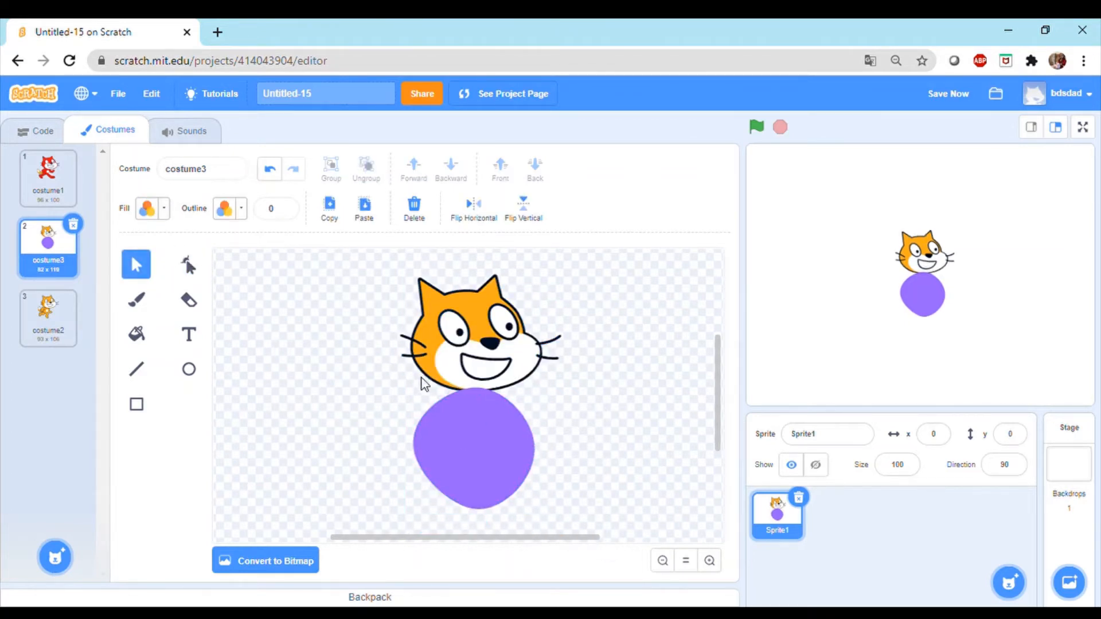
- Pull the purple body's bottom and side points inward into a narrower oval and shift the body slightly down and to the right
left_click(450, 421)
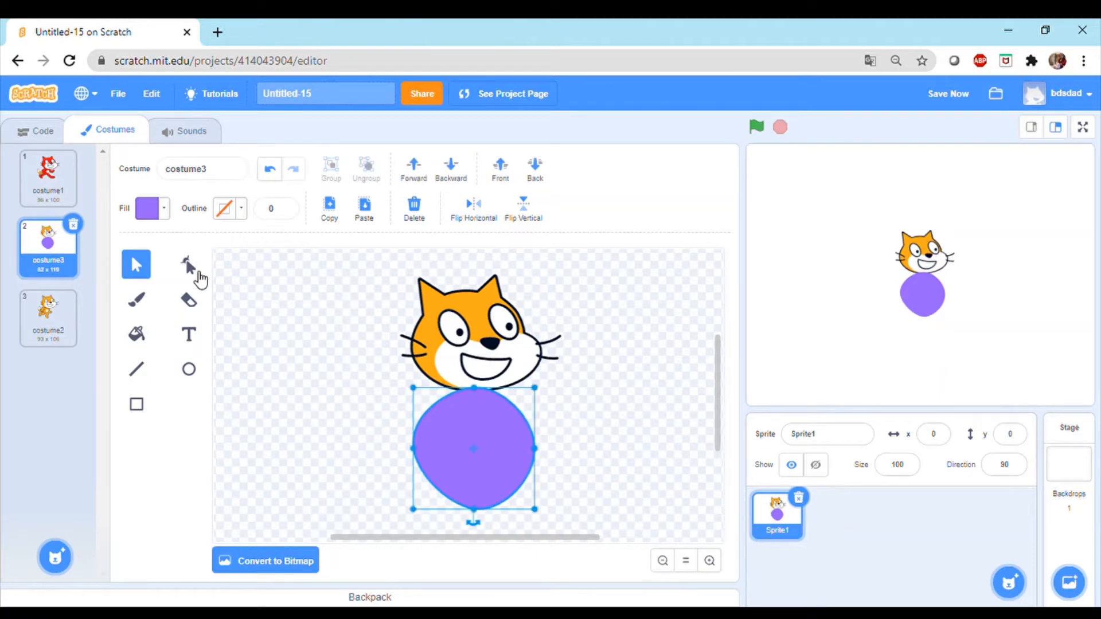
left_click(199, 275)
left_click_drag(480, 515, 479, 497)
left_click_drag(412, 446, 428, 446)
left_click_drag(535, 447, 526, 441)
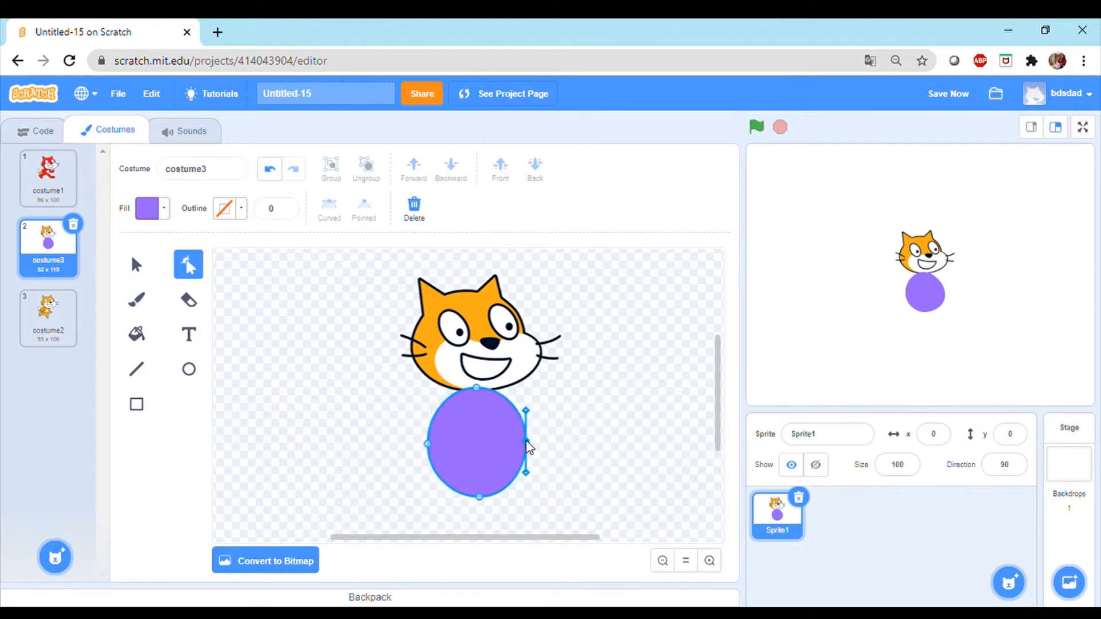
left_click(560, 445)
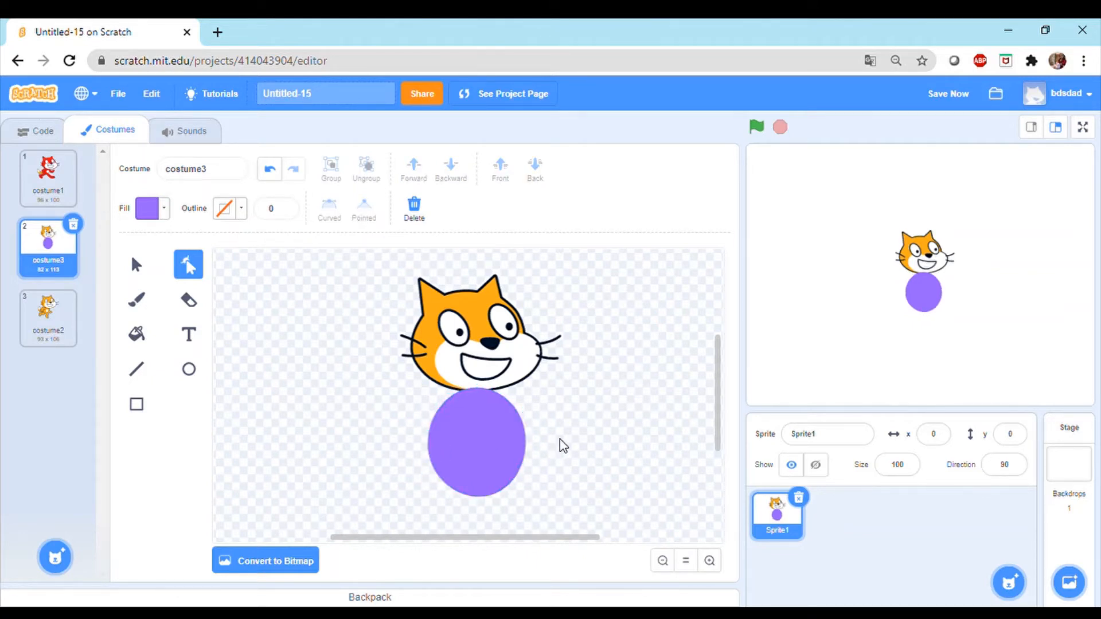
left_click(136, 264)
left_click_drag(509, 436, 522, 460)
- Draw an arm with two fingers on the right side of the purple body using black lines of width 1
left_click_drag(526, 452, 565, 440)
left_click(138, 370)
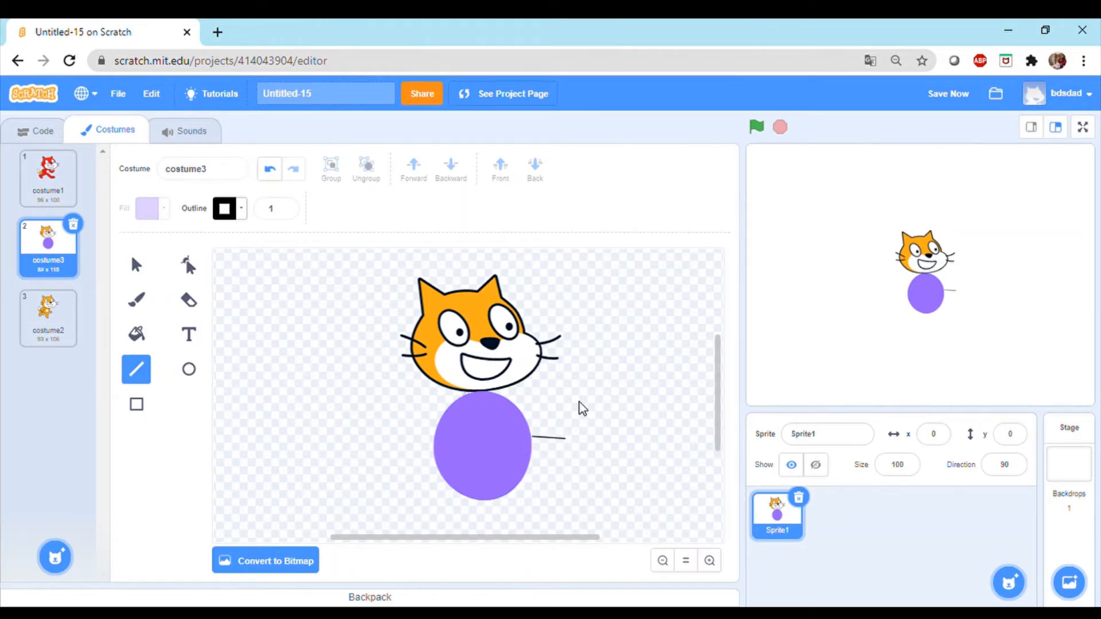
left_click_drag(563, 441, 585, 456)
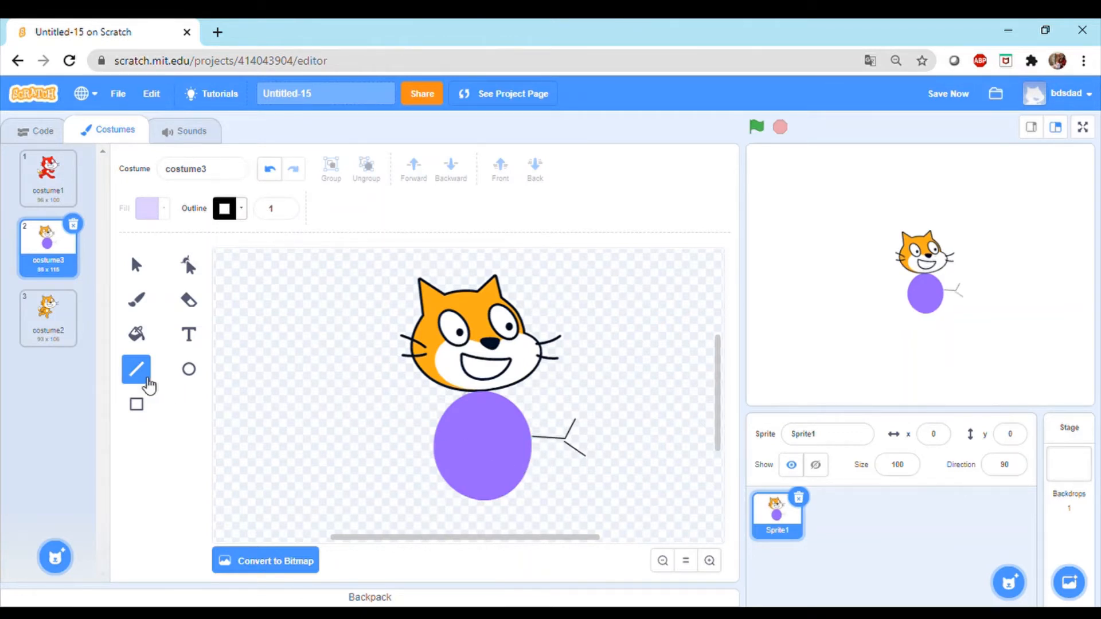
- Draw two legs with forked feet under the purple body and an arm on its left side with black lines
left_click_drag(465, 495, 485, 527)
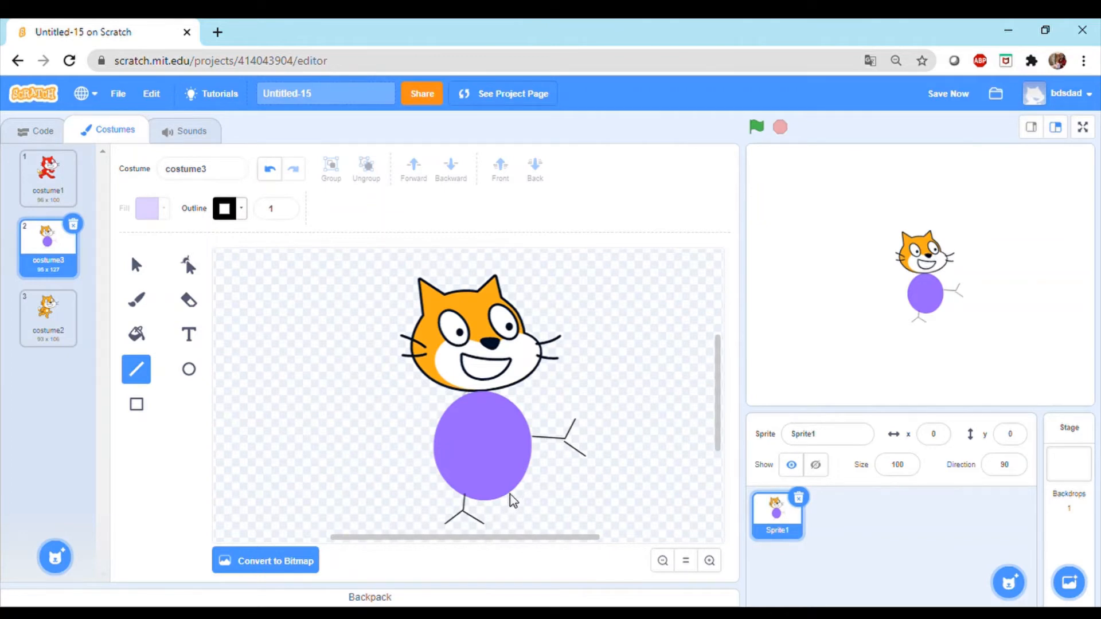
mouse_move(509, 492)
left_mouse_down()
mouse_move(503, 521)
mouse_move(525, 522)
left_mouse_up()
mouse_move(434, 434)
left_mouse_down()
mouse_move(403, 429)
mouse_move(386, 447)
mouse_move(379, 414)
left_mouse_up()
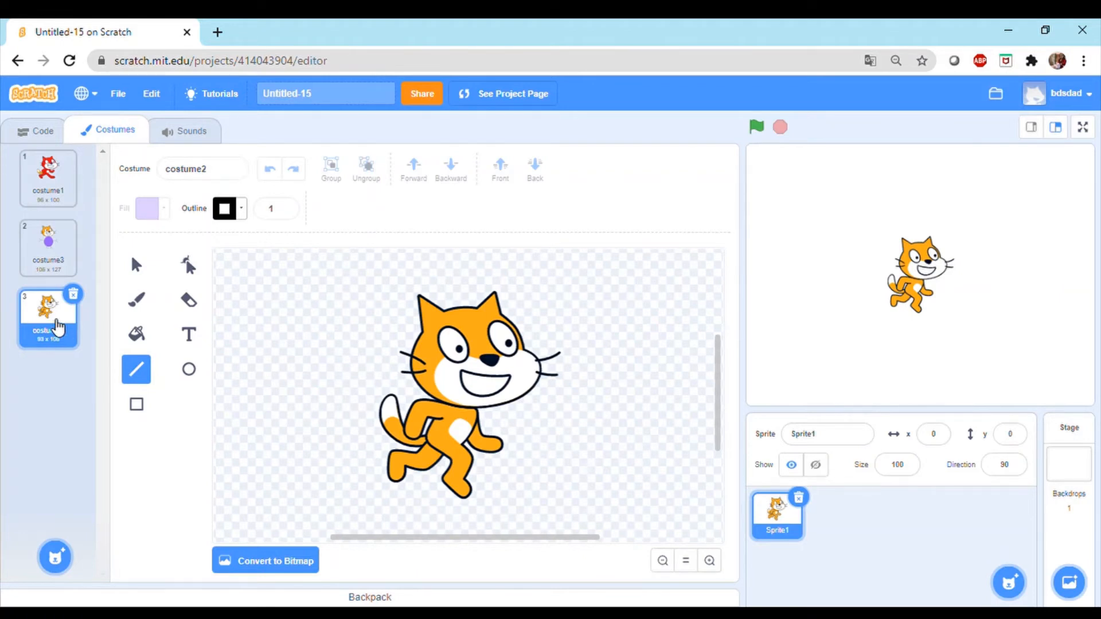
- Duplicate costume2 and open the copy for editing
right_click(62, 338)
left_click(80, 335)
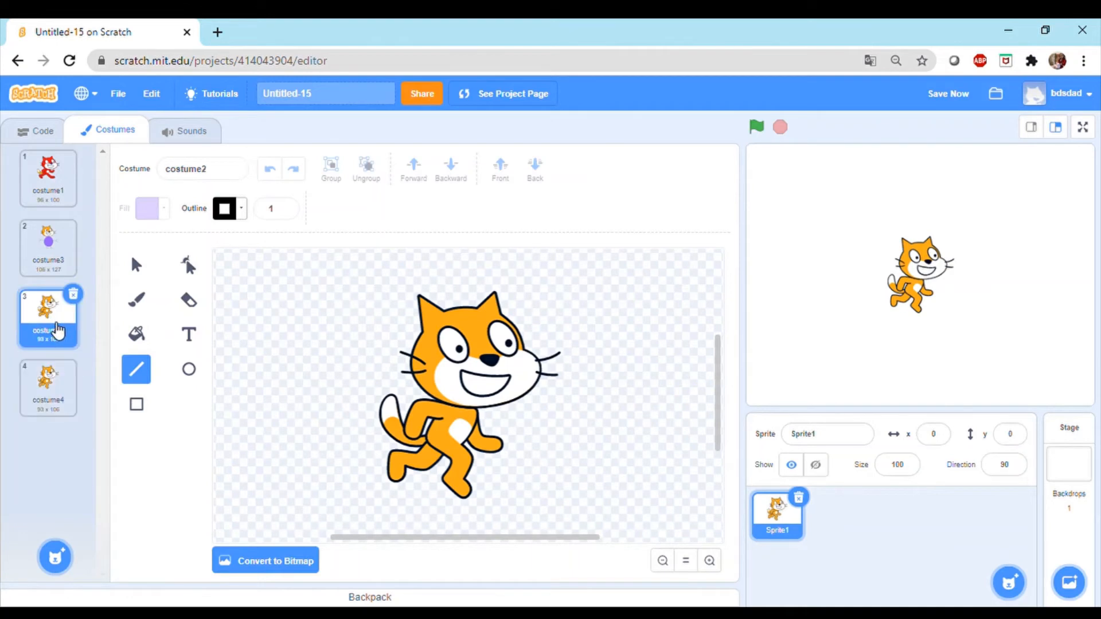
left_click(55, 370)
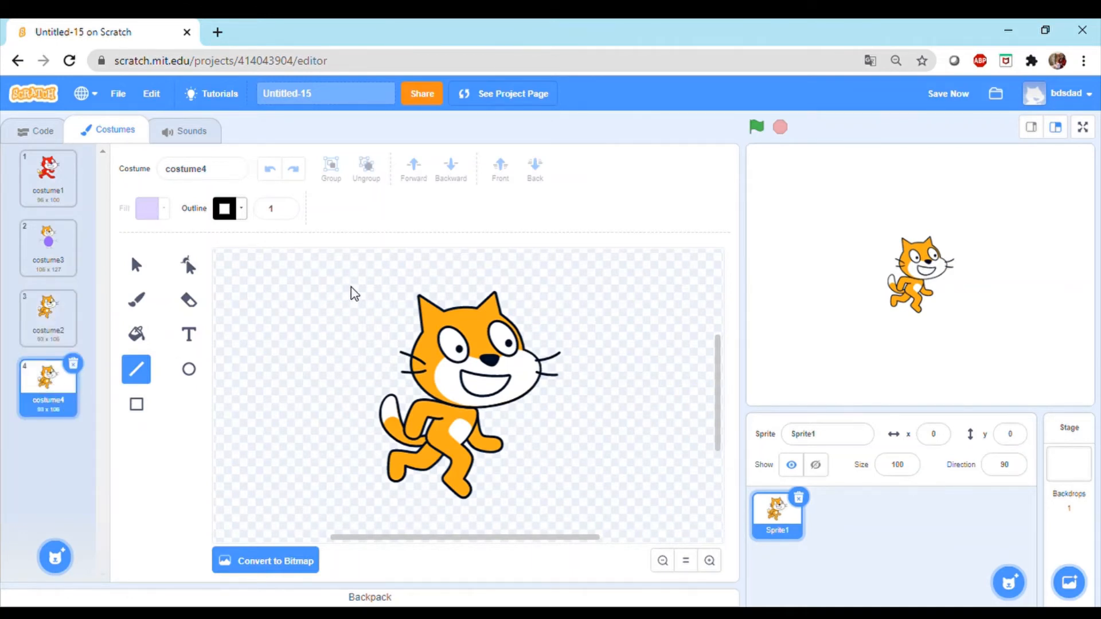
- Select the entire cat drawing in costume4, including the stray line across it, and delete everything to clear the canvas
mouse_move(350, 273)
left_mouse_down()
mouse_move(427, 412)
mouse_move(504, 439)
mouse_move(499, 430)
left_mouse_up()
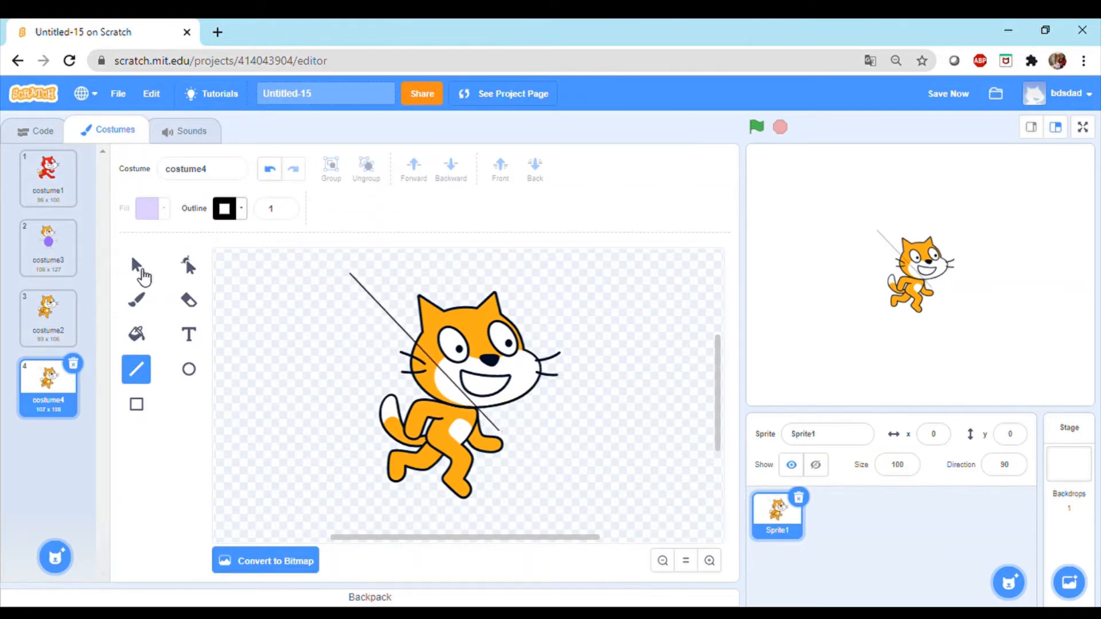
left_click(142, 272)
left_click_drag(624, 490, 623, 487)
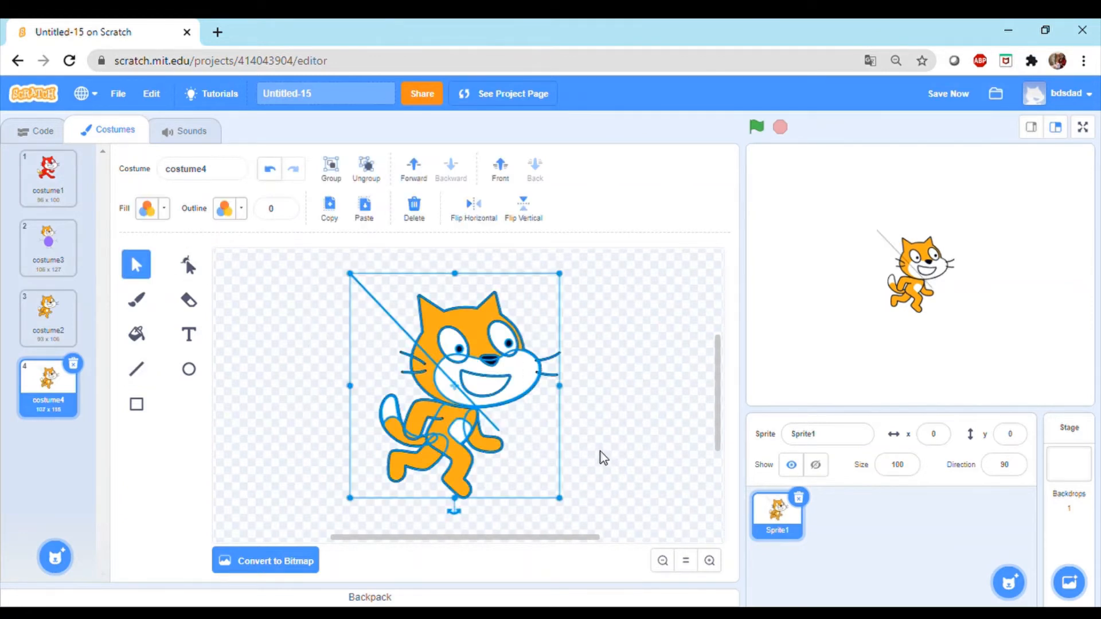
left_click(415, 209)
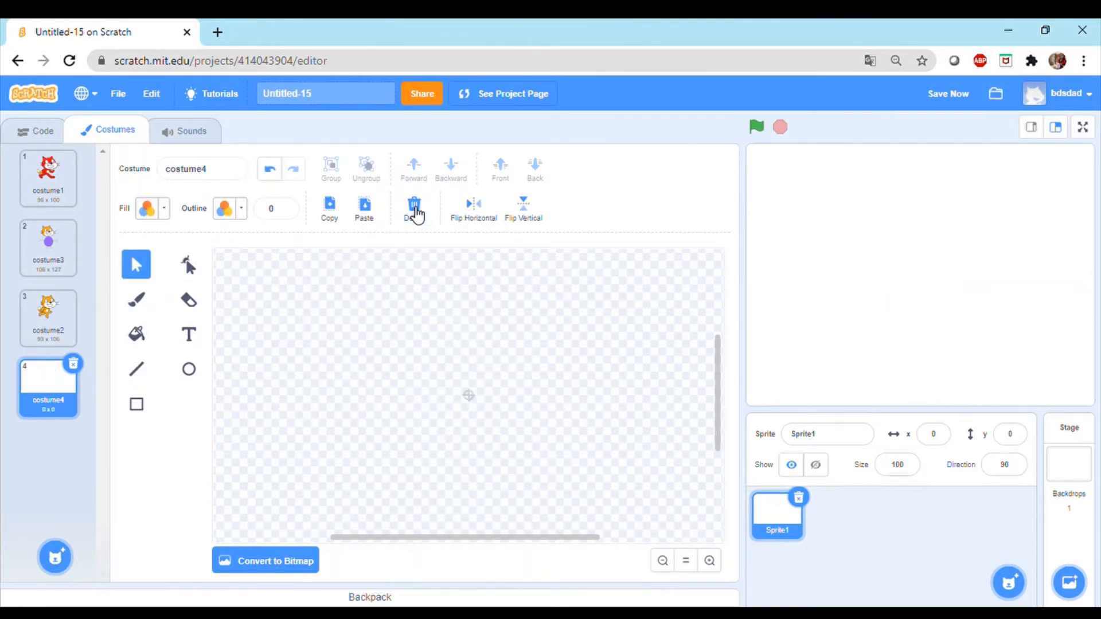
- Draw a wide rectangle across the middle of the empty canvas and fill it red with color 100 and saturation 100
left_click(138, 406)
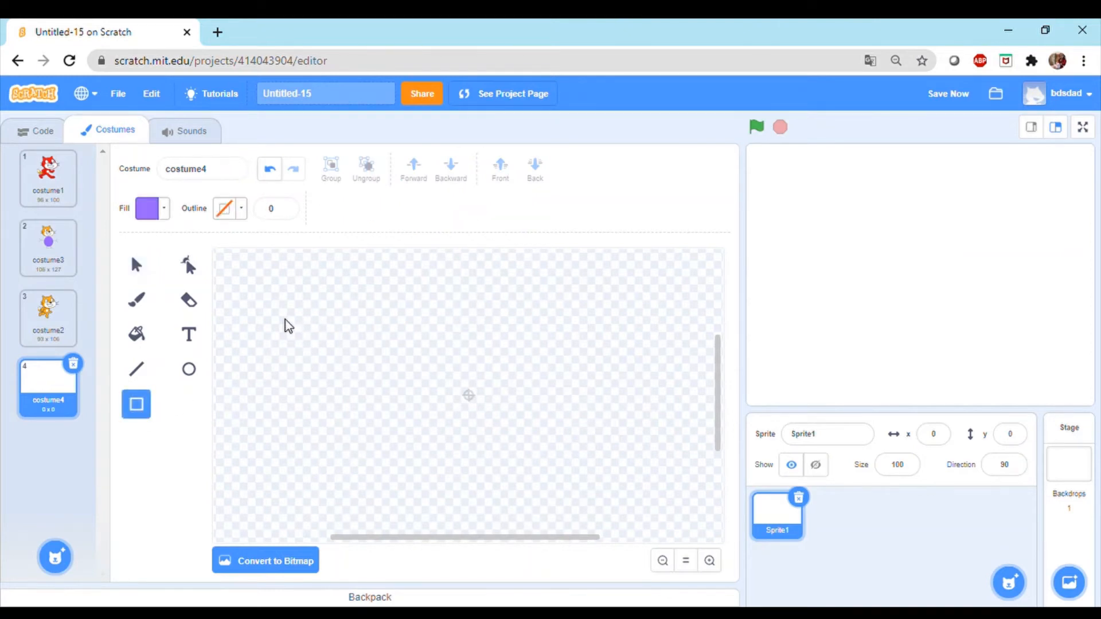
left_click_drag(285, 319, 597, 427)
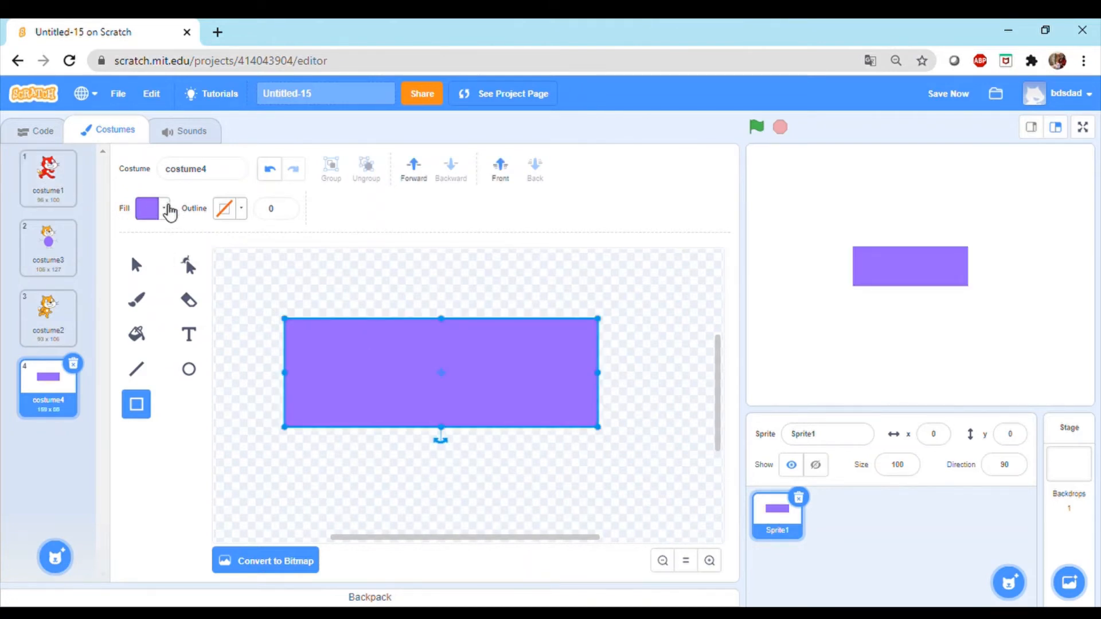
left_click(170, 210)
left_click_drag(160, 260, 218, 274)
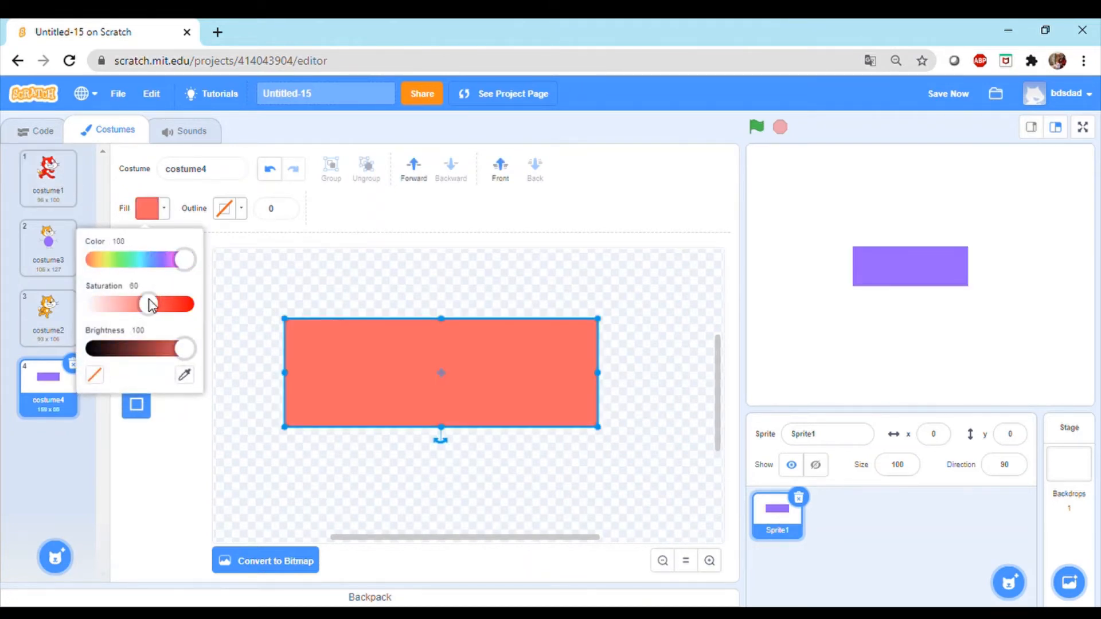
left_click_drag(150, 305, 198, 308)
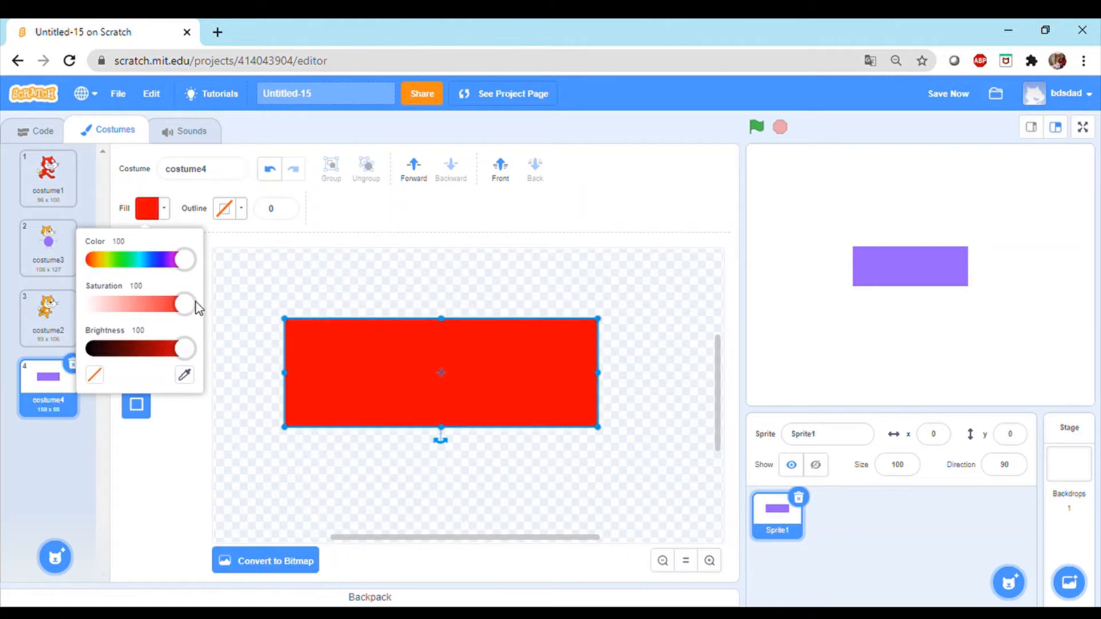
left_click(271, 399)
- Draw a small circle under the rear part of the red rectangle as a wheel and fill it black with brightness 0
left_click(189, 370)
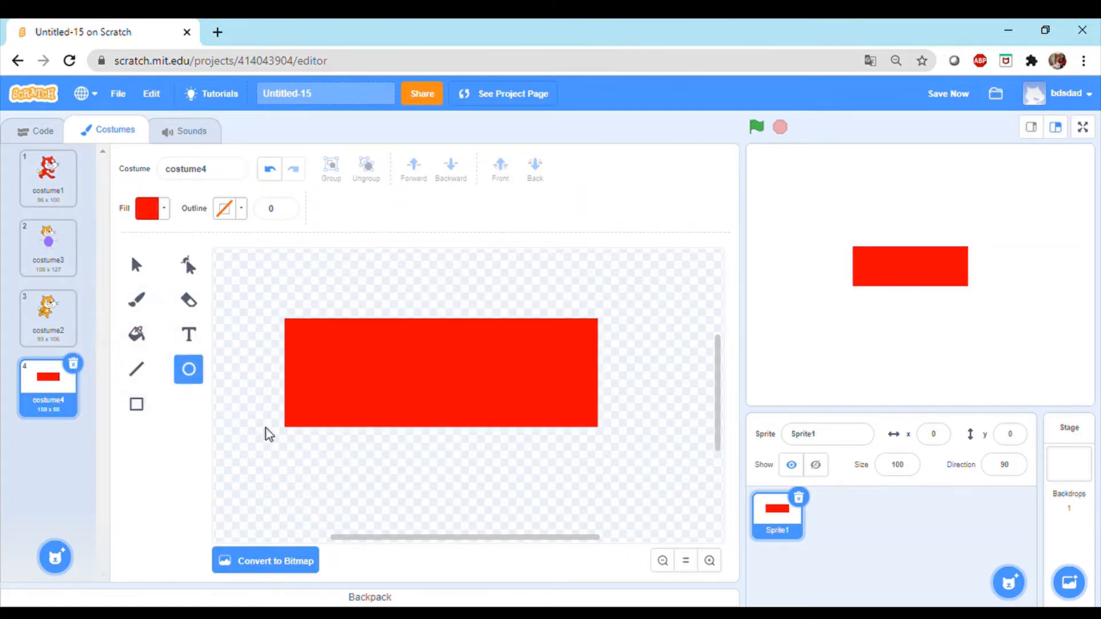
left_click_drag(325, 429, 363, 469)
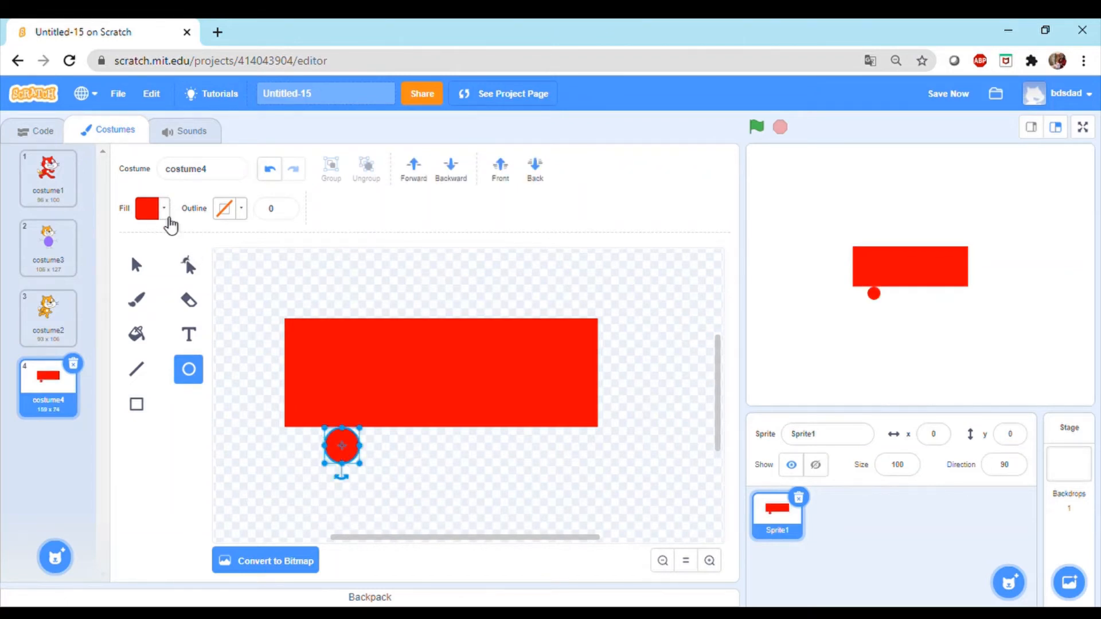
left_click(169, 210)
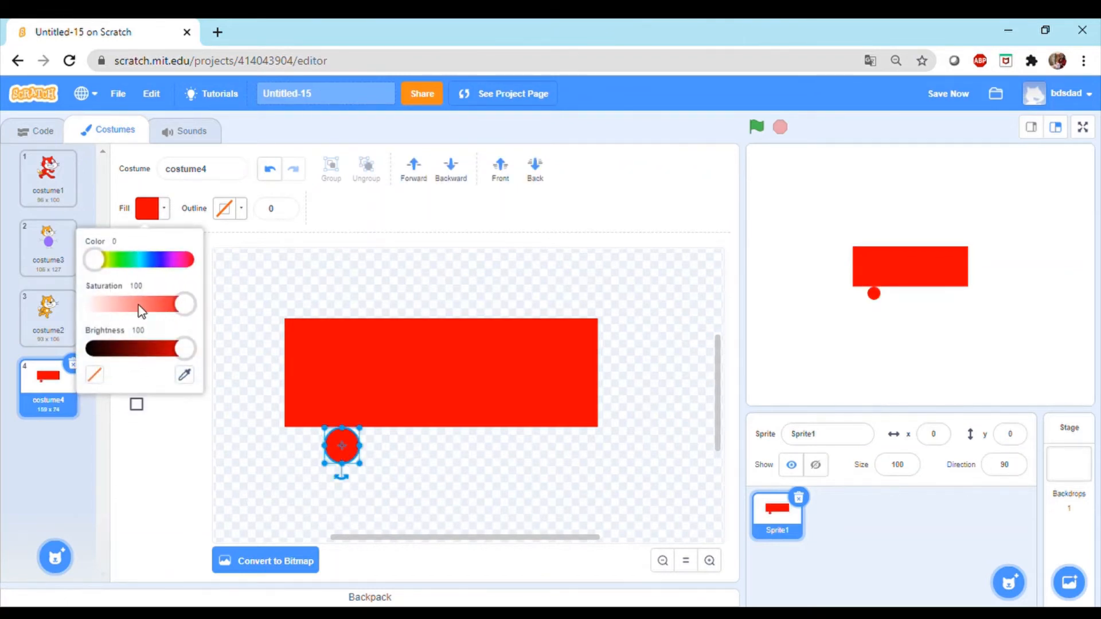
left_click_drag(174, 348, 94, 349)
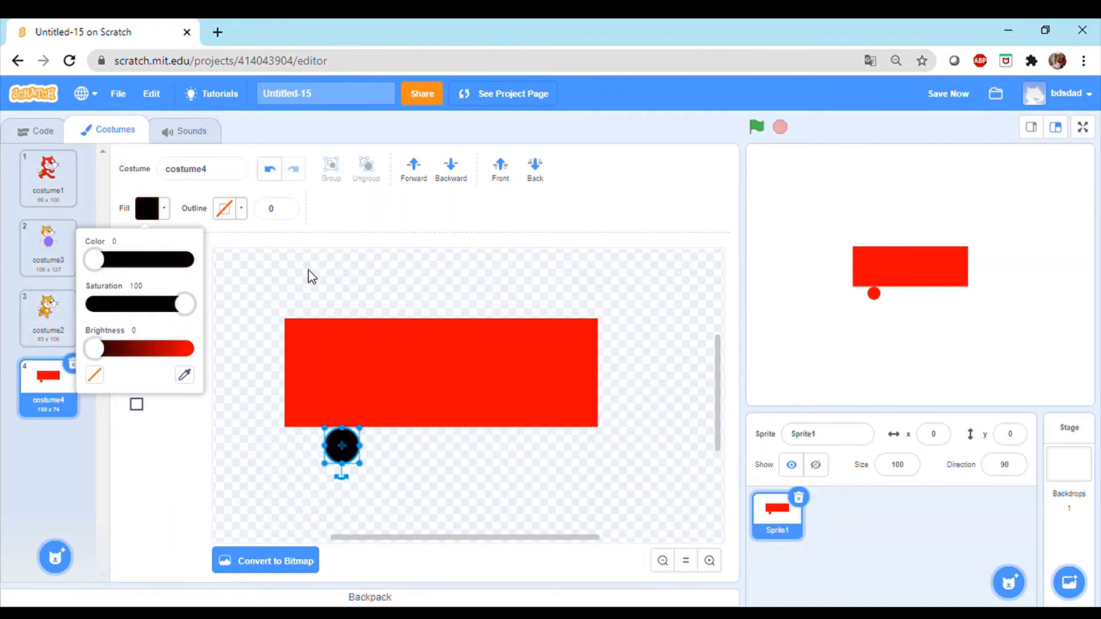
left_click(276, 281)
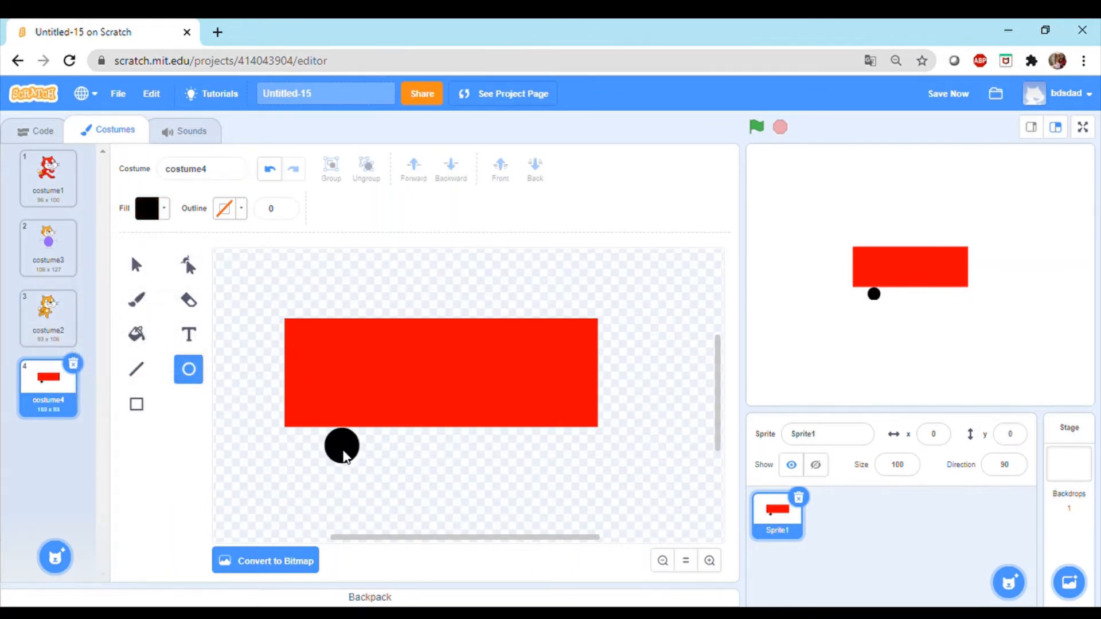
- Delete the stray shape drawn over the black wheel and move the wheel up against the red body's lower edge
left_click_drag(341, 446, 338, 462)
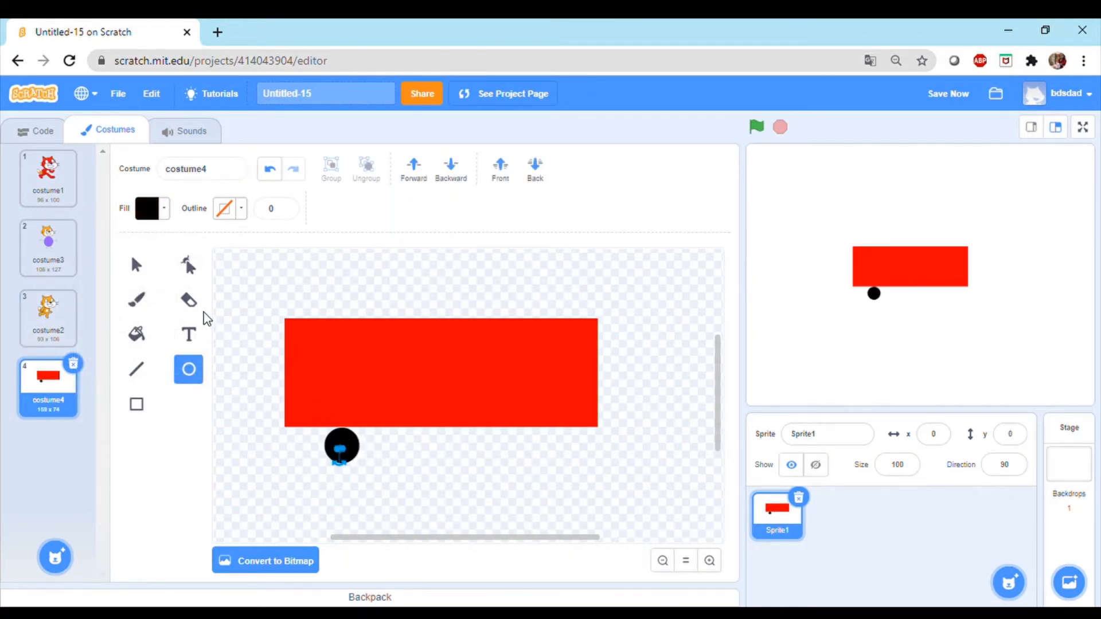
key("Delete")
left_click(137, 269)
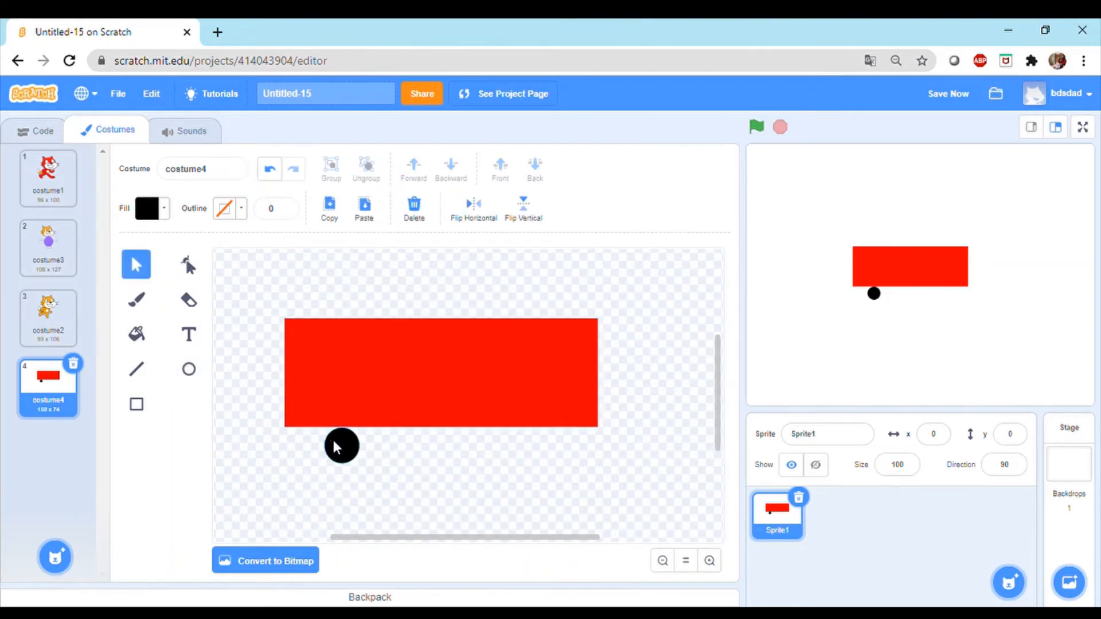
left_click_drag(348, 453, 351, 450)
left_click(362, 453)
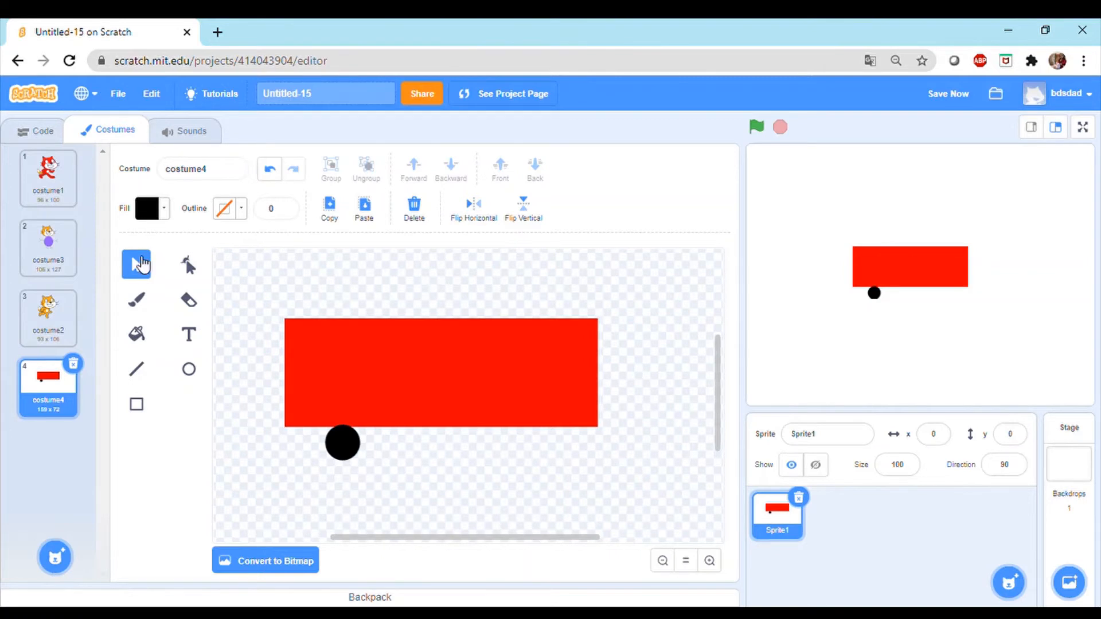
- Duplicate the black wheel and place the copy under the opposite end of the red body, level with the first wheel
left_click(337, 445)
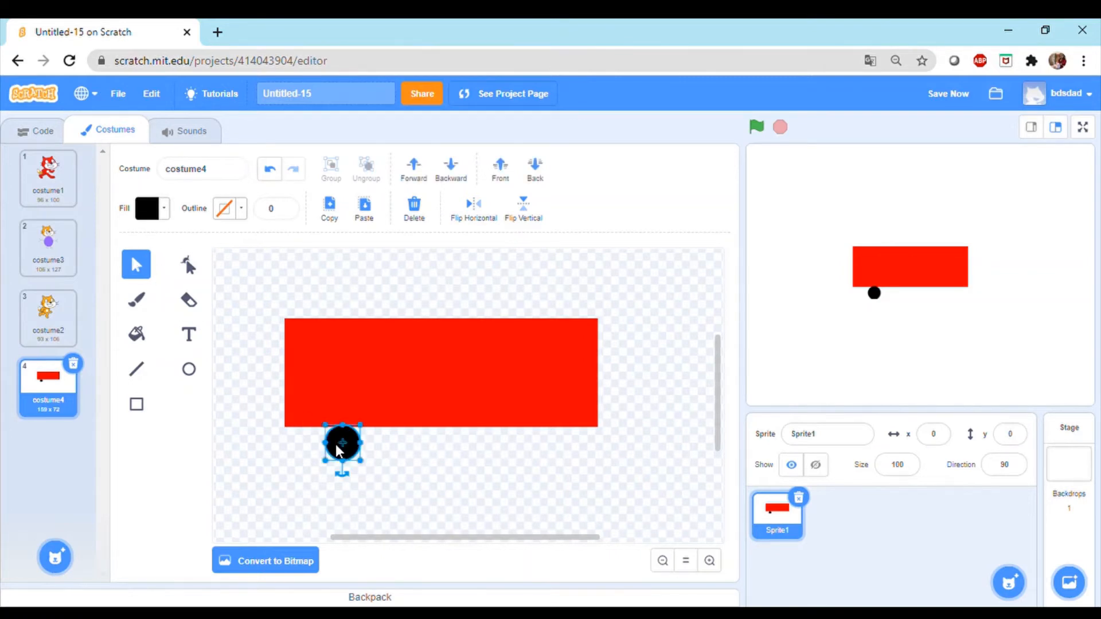
left_click(337, 215)
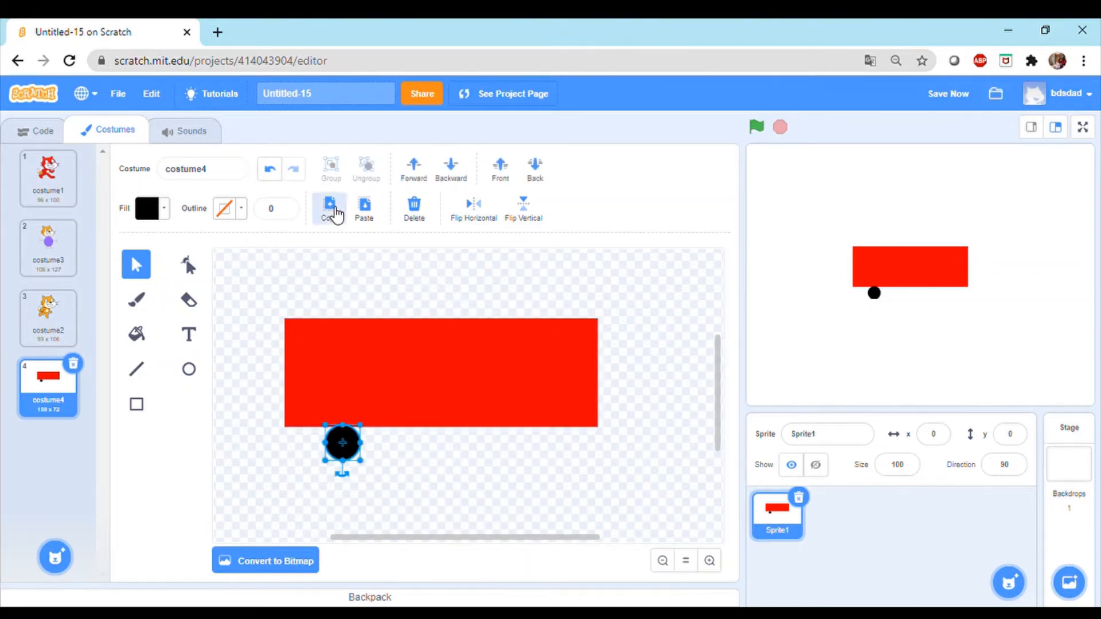
left_click(364, 207)
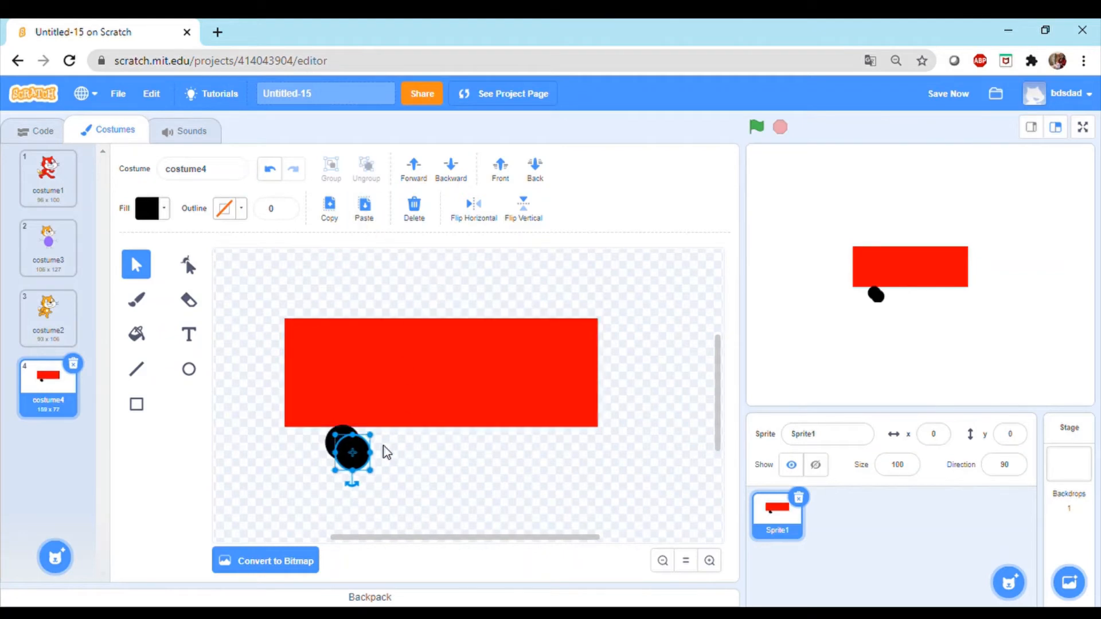
left_click_drag(370, 462, 565, 458)
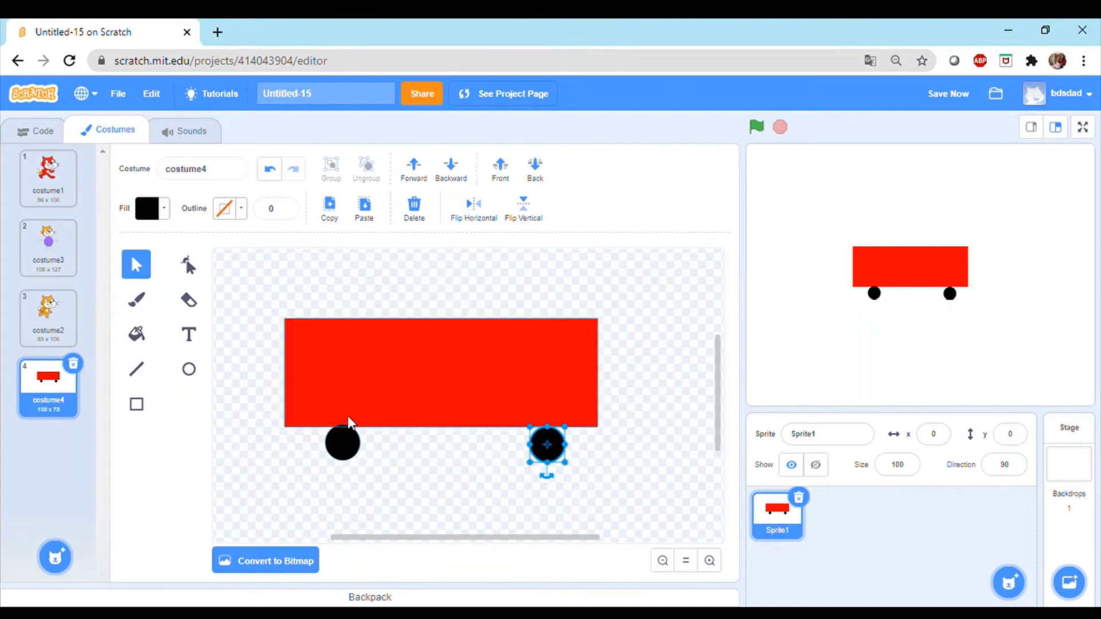
left_click(475, 474)
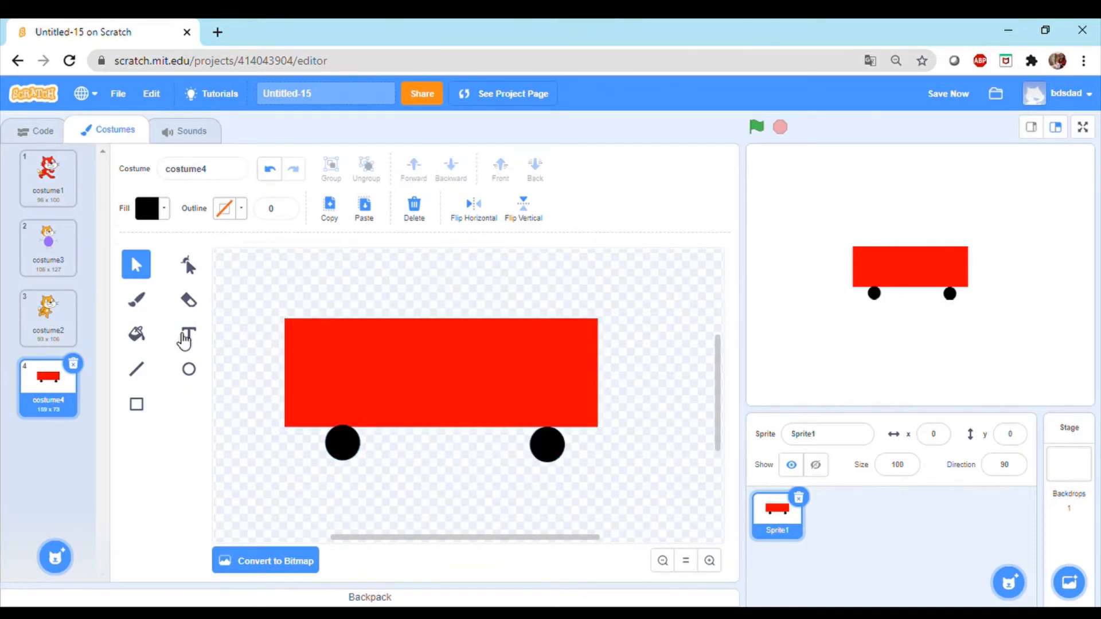
- Draw a small square below the red body and fill it light grey with color 0, saturation 0 and brightness 90
left_click(136, 414)
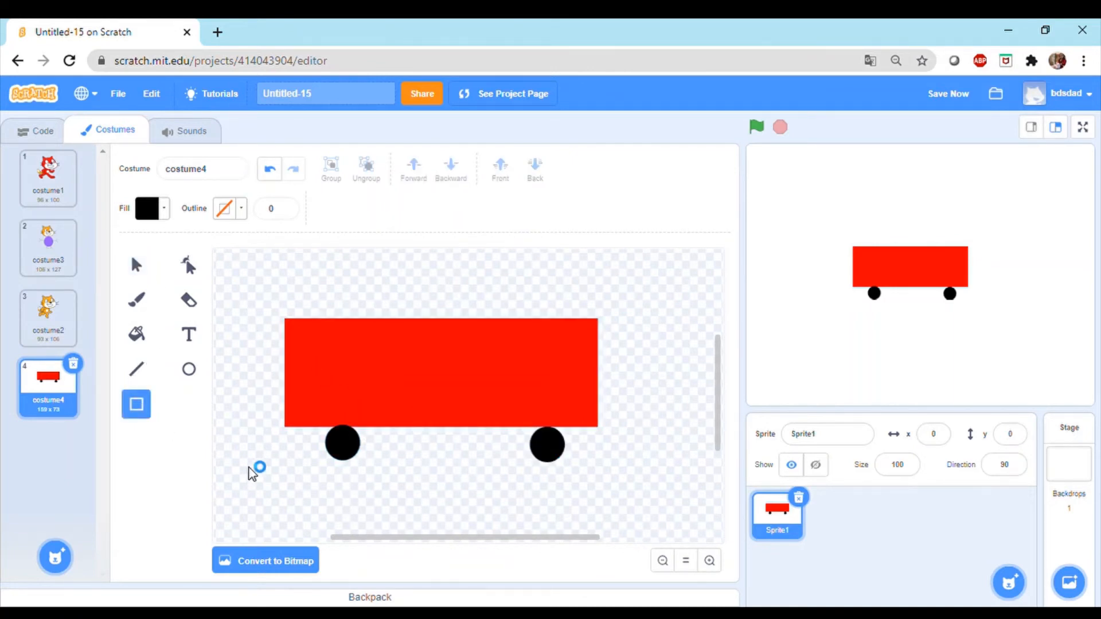
left_click_drag(251, 464, 289, 504)
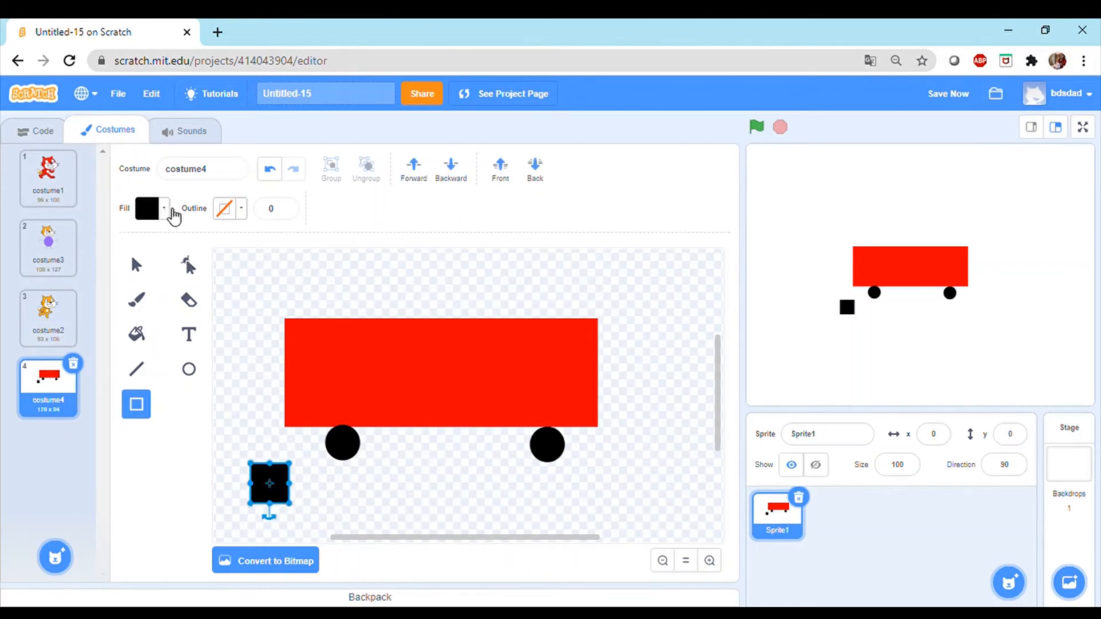
left_click(165, 210)
left_click_drag(183, 309, 61, 316)
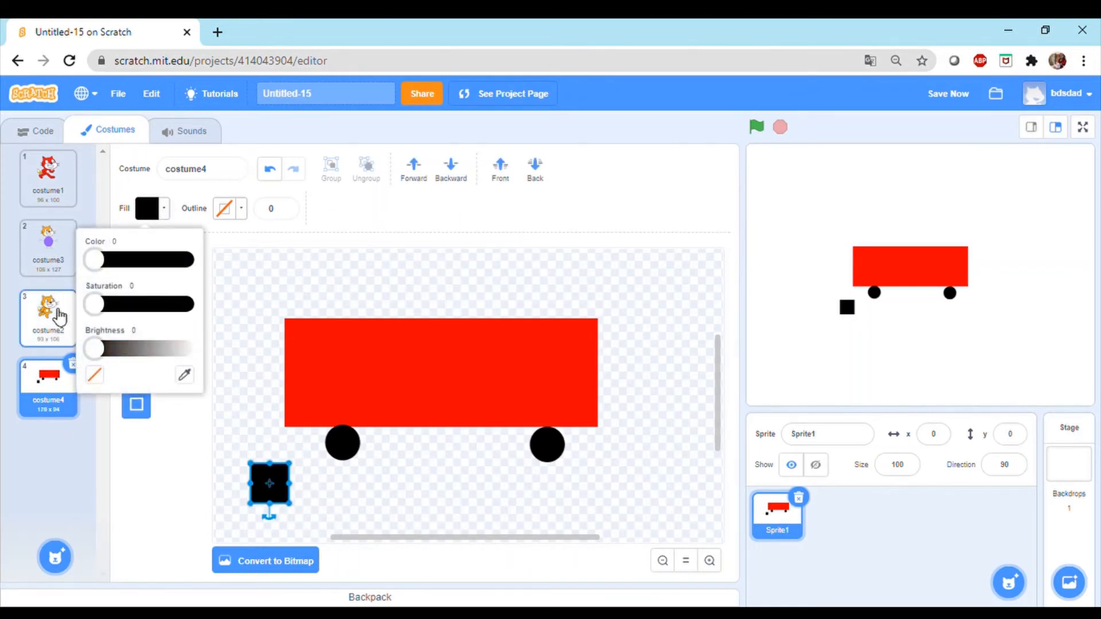
left_click_drag(95, 348, 174, 349)
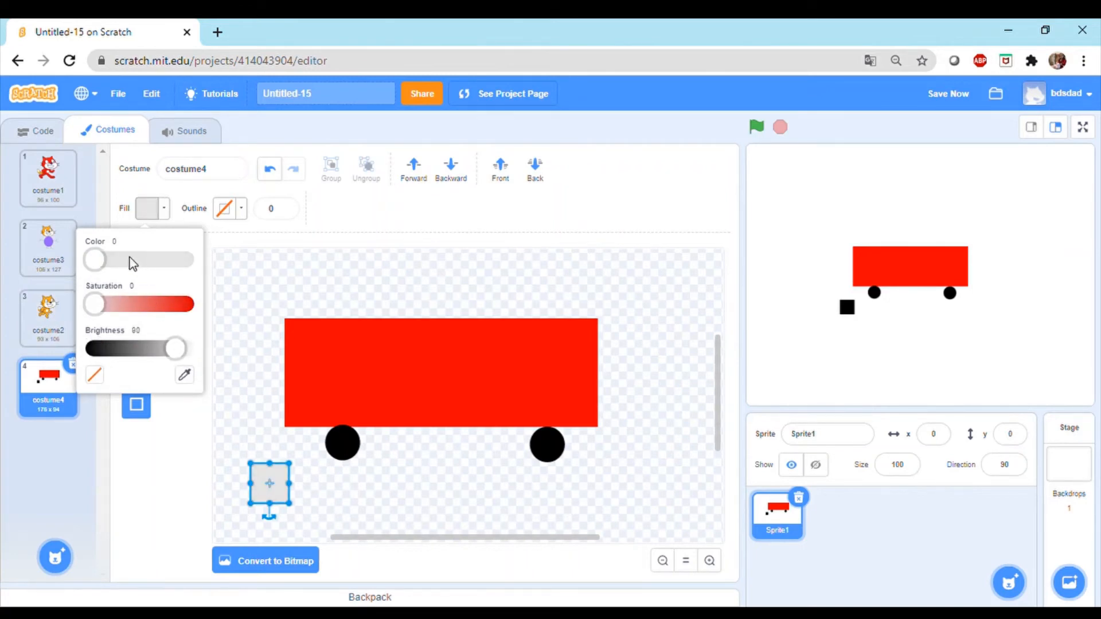
left_click_drag(95, 260, 109, 260)
mouse_move(96, 305)
left_mouse_down()
mouse_move(107, 305)
mouse_move(98, 304)
left_mouse_up()
left_click_drag(109, 260, 74, 255)
mouse_move(98, 302)
left_mouse_down()
mouse_move(175, 307)
mouse_move(93, 296)
left_mouse_up()
left_click(338, 499)
- Delete the stray shape beside the grey square and move the square onto the red body's upper-left corner as a window
left_click_drag(270, 488, 336, 509)
key("Delete")
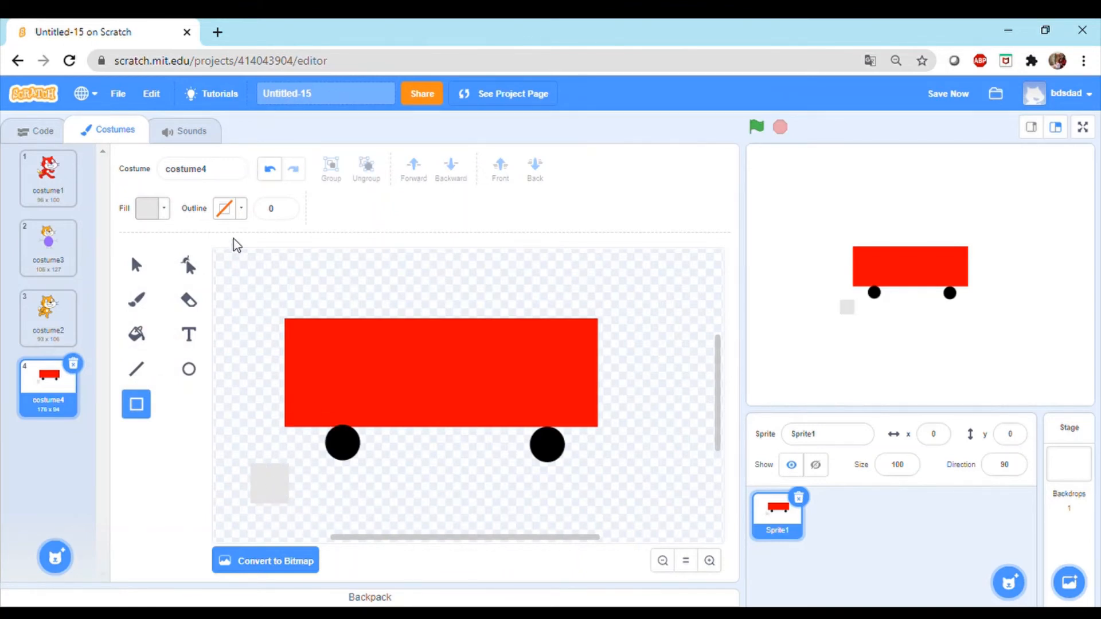
left_click(136, 264)
left_click_drag(281, 491, 332, 363)
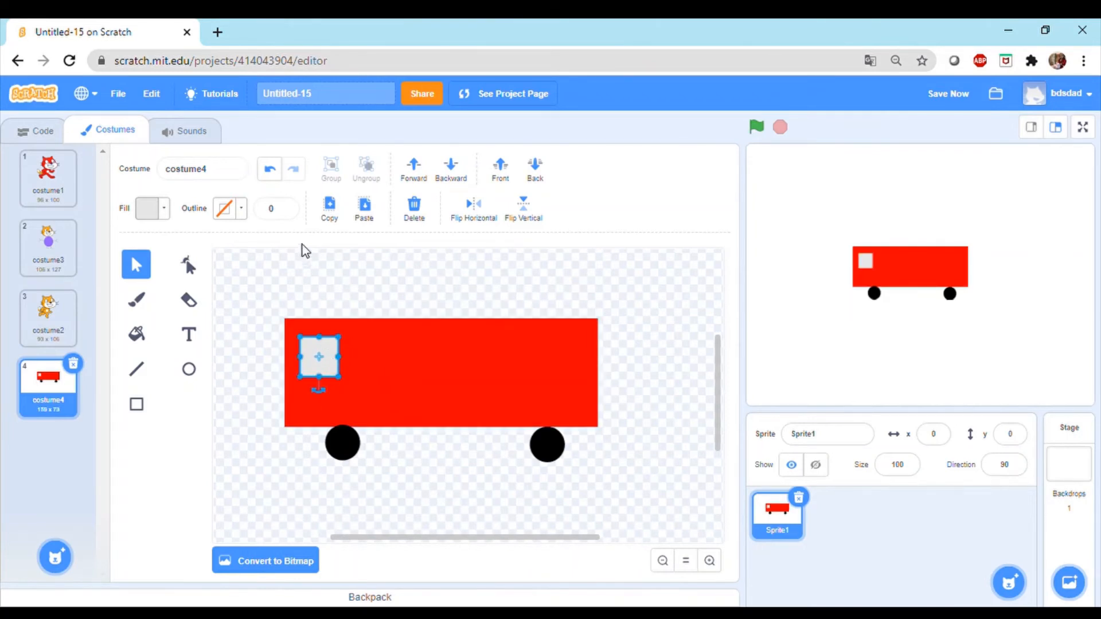
- Paste four copies of the grey window, lining up three beside the original and placing one near the body's right end
left_click(332, 214)
left_click(363, 217)
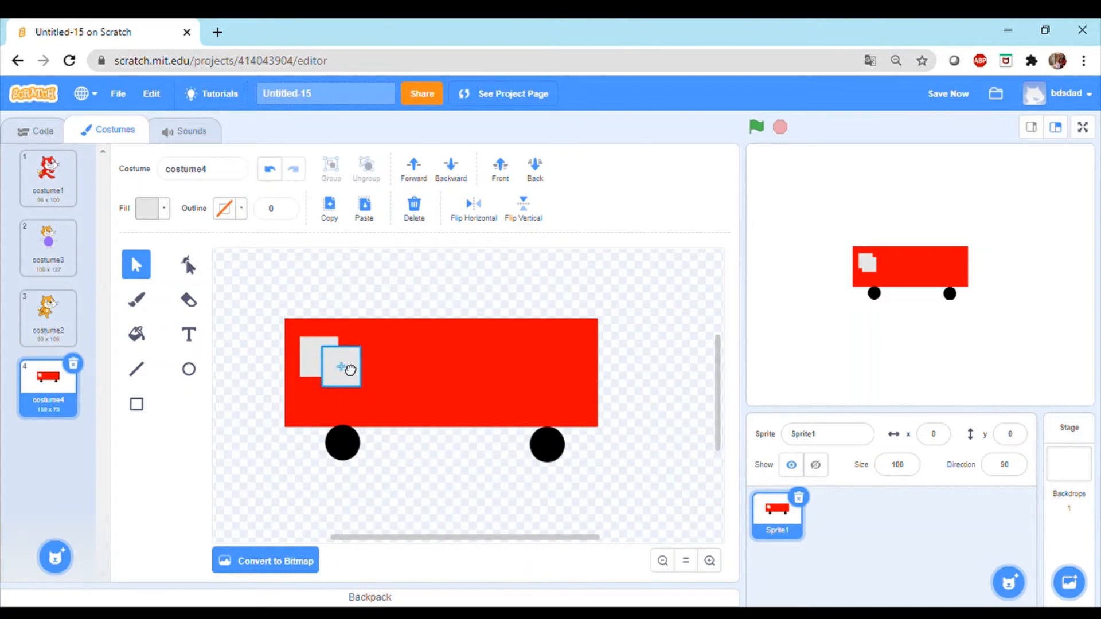
left_click_drag(350, 370, 371, 362)
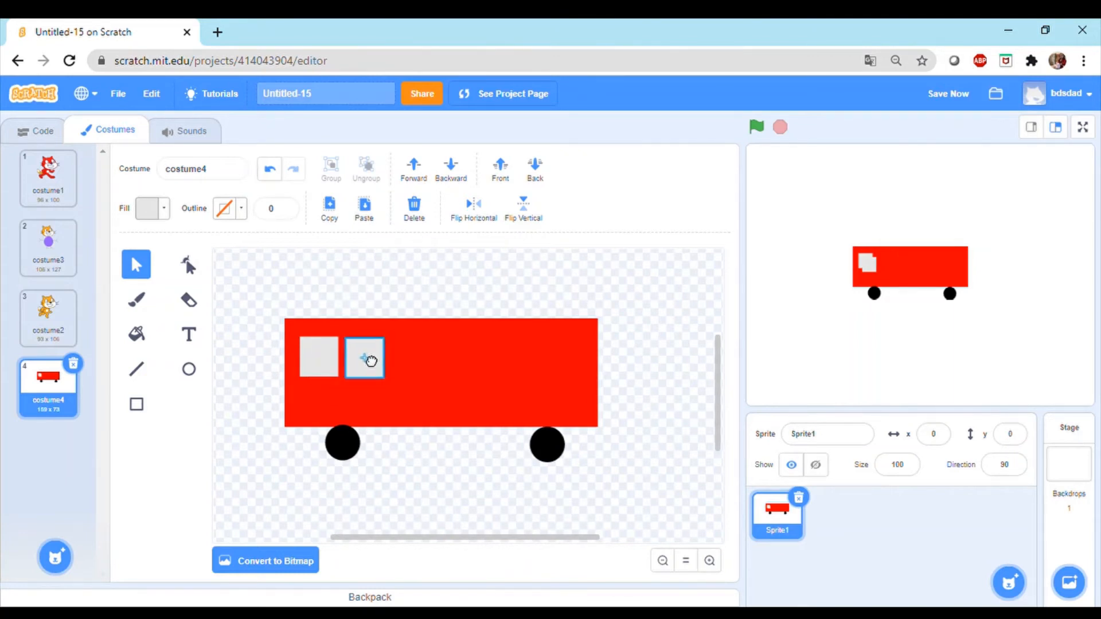
left_click(366, 210)
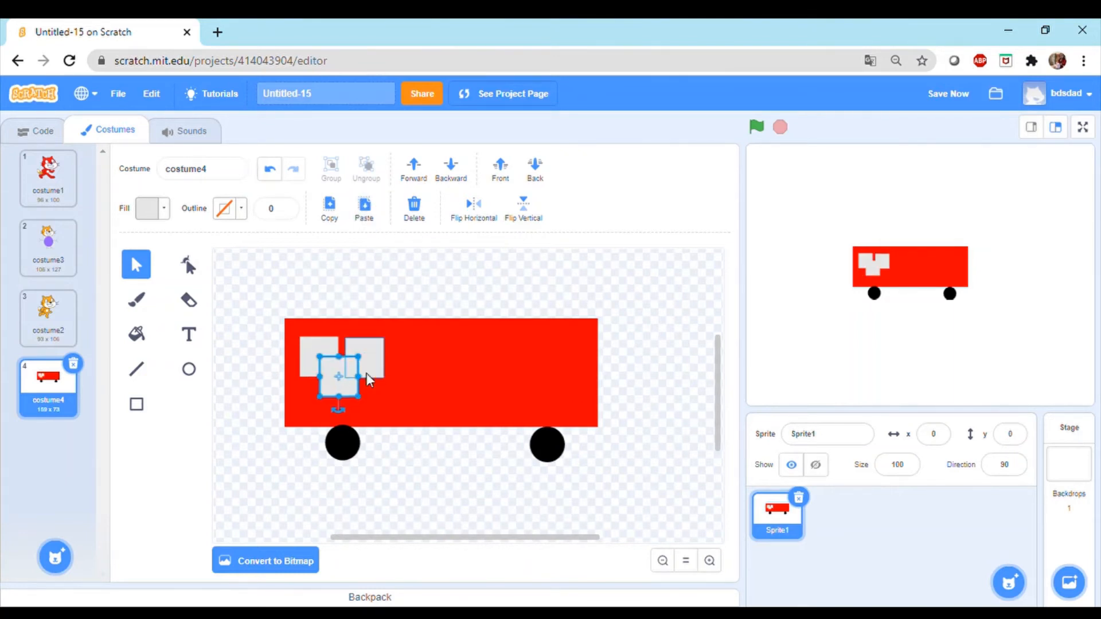
left_click_drag(366, 376, 426, 365)
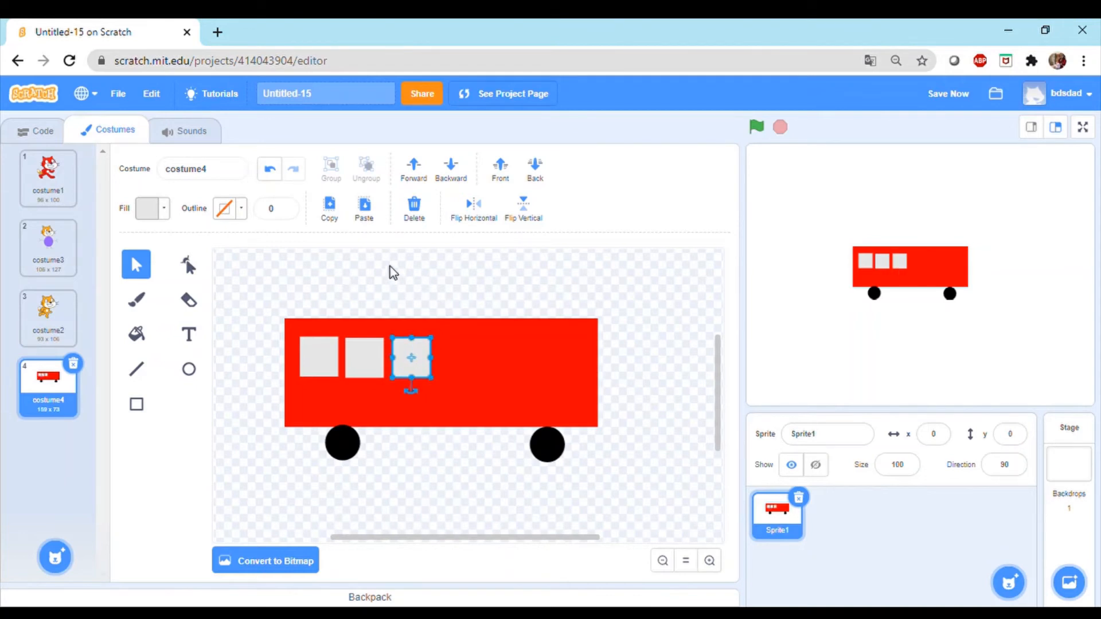
left_click(364, 210)
left_click_drag(352, 399, 465, 372)
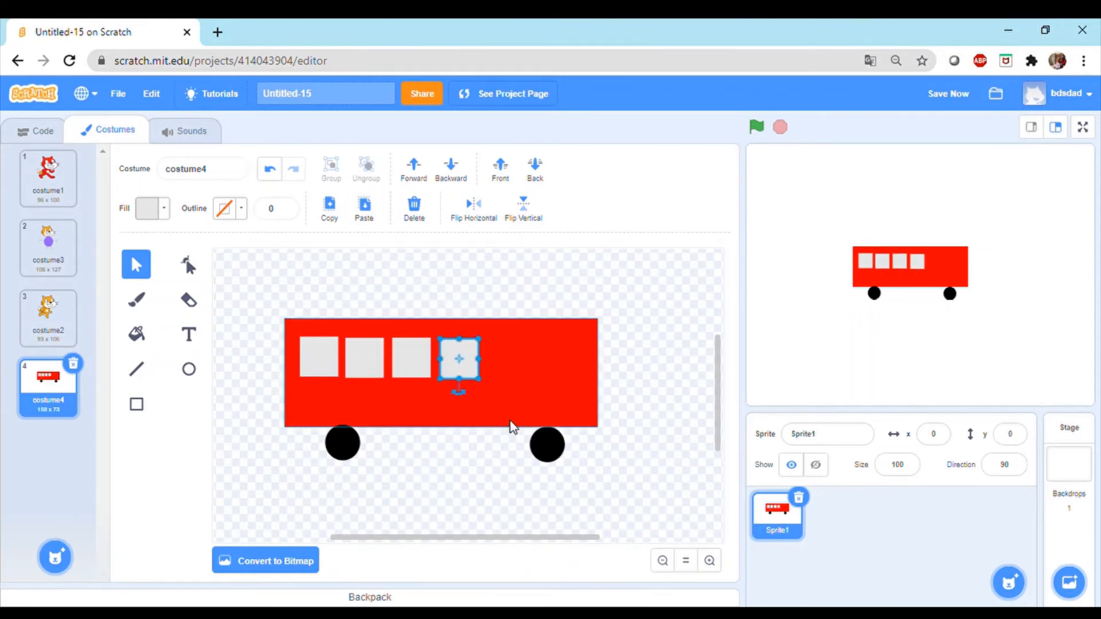
left_click(364, 210)
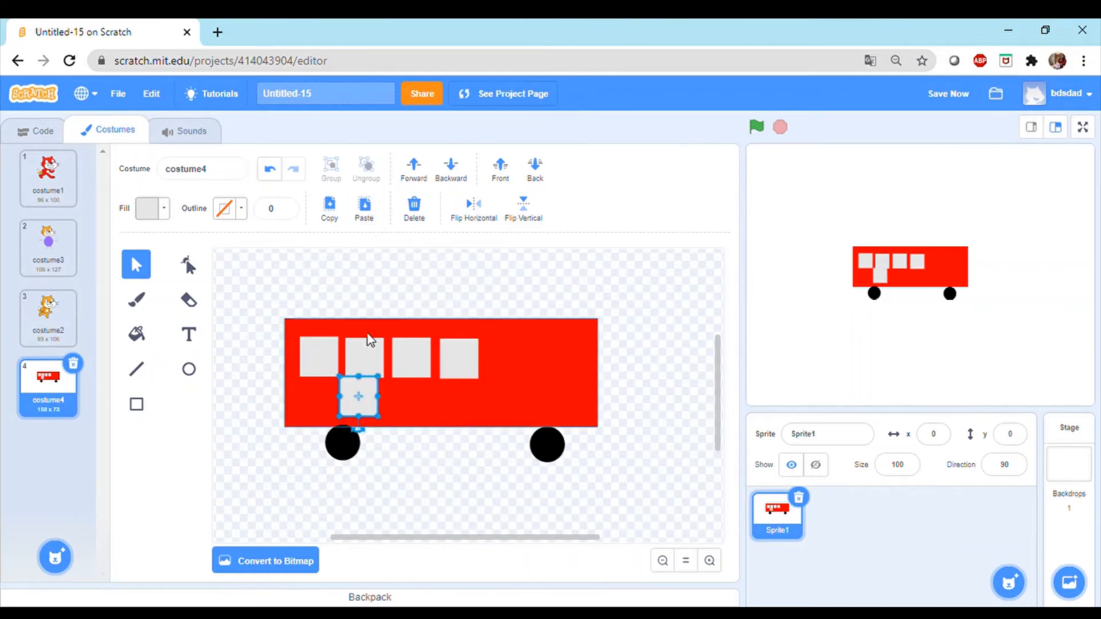
left_click_drag(349, 402, 571, 376)
- Draw a tall light grey rectangle and place it as a door between the fourth and last windows, at the body's lower edge
left_click(137, 405)
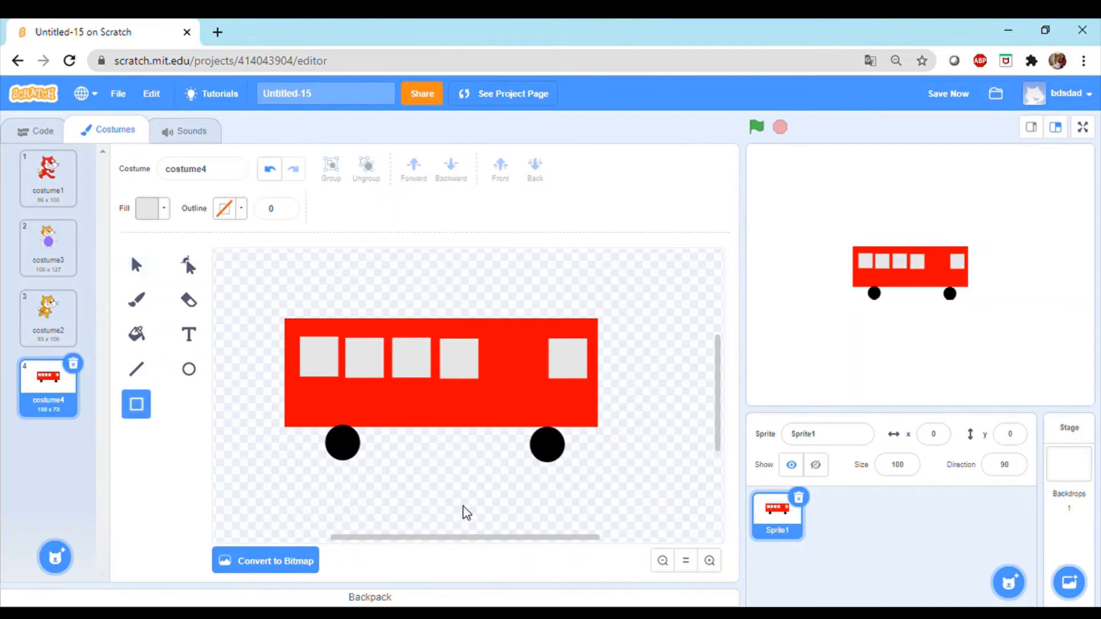
left_click_drag(463, 505, 494, 448)
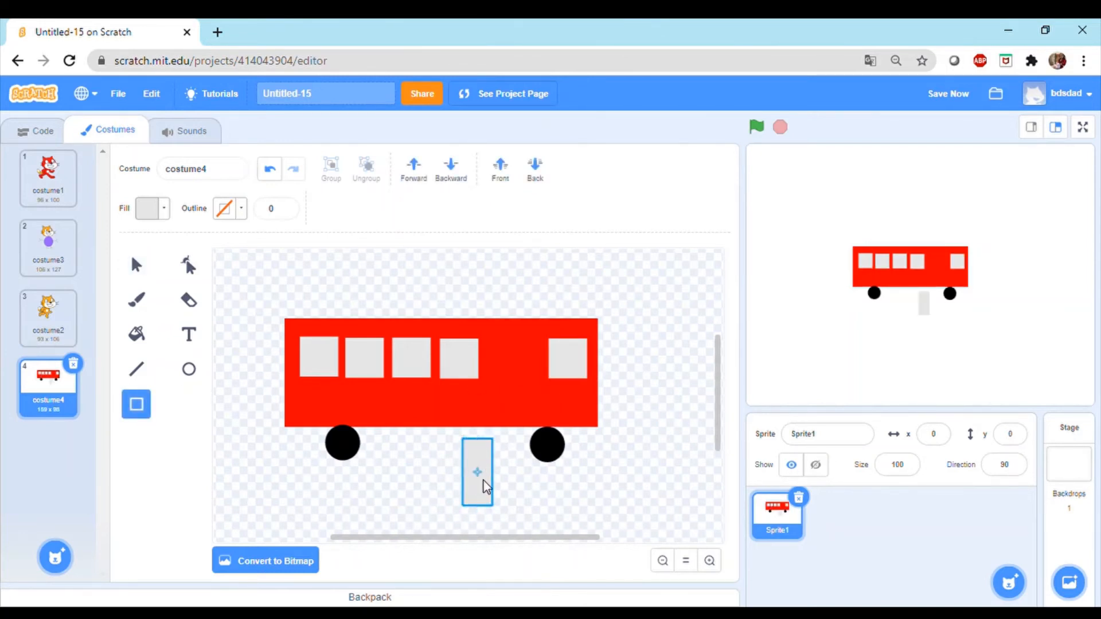
left_click_drag(486, 490, 519, 413)
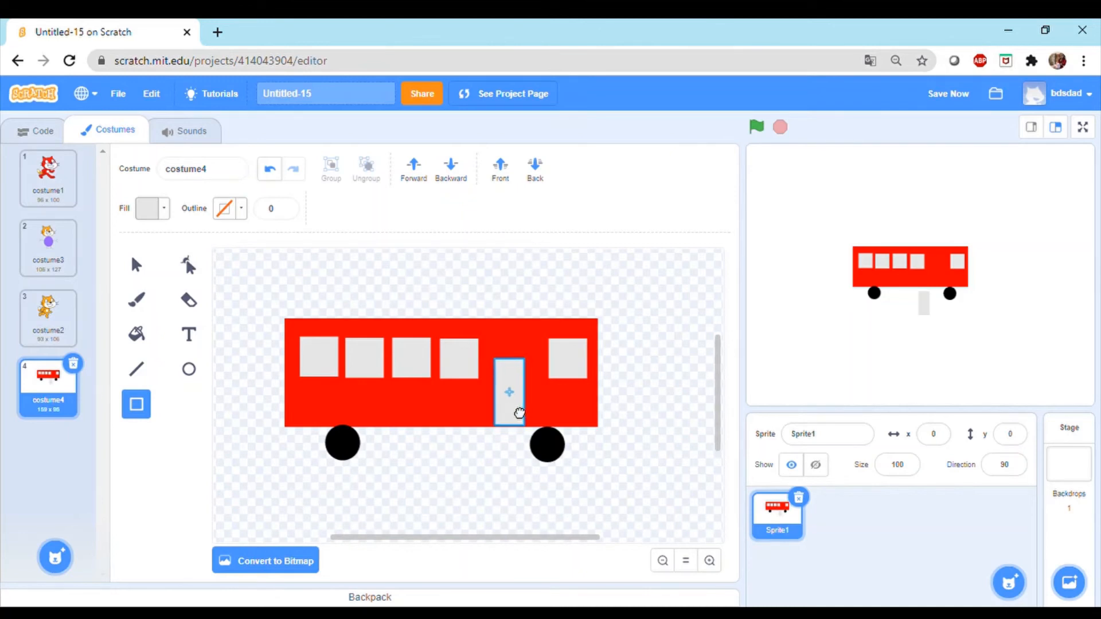
left_click(470, 463)
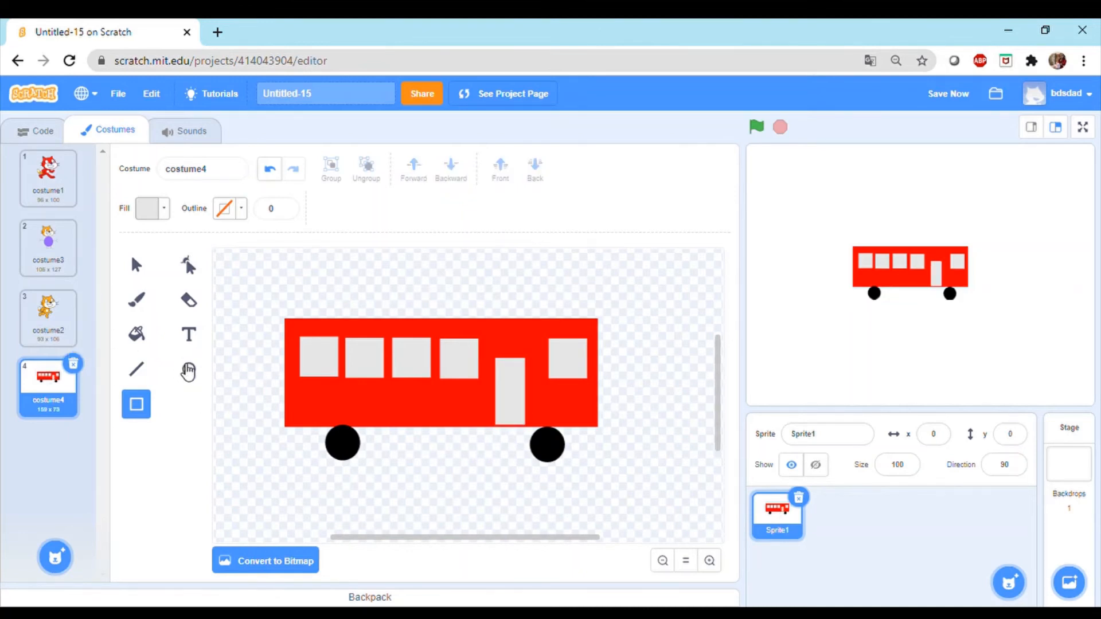
- Draw a tiny circle just outside the body's lower-right corner and fill it yellow with saturation 84 and brightness 90
left_click(195, 379)
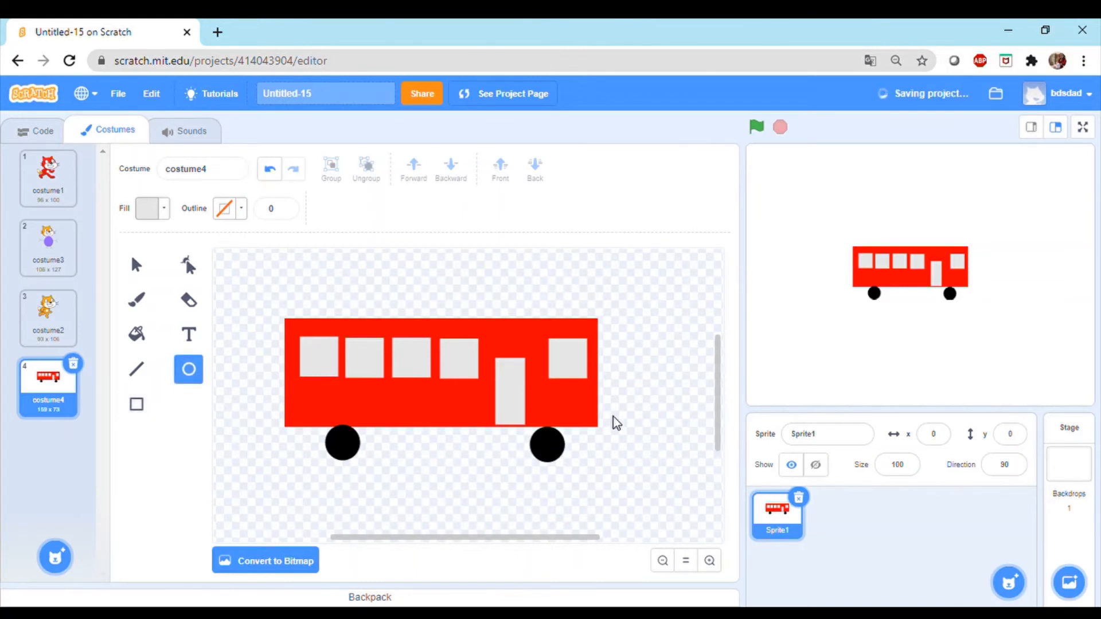
left_click_drag(625, 439, 629, 438)
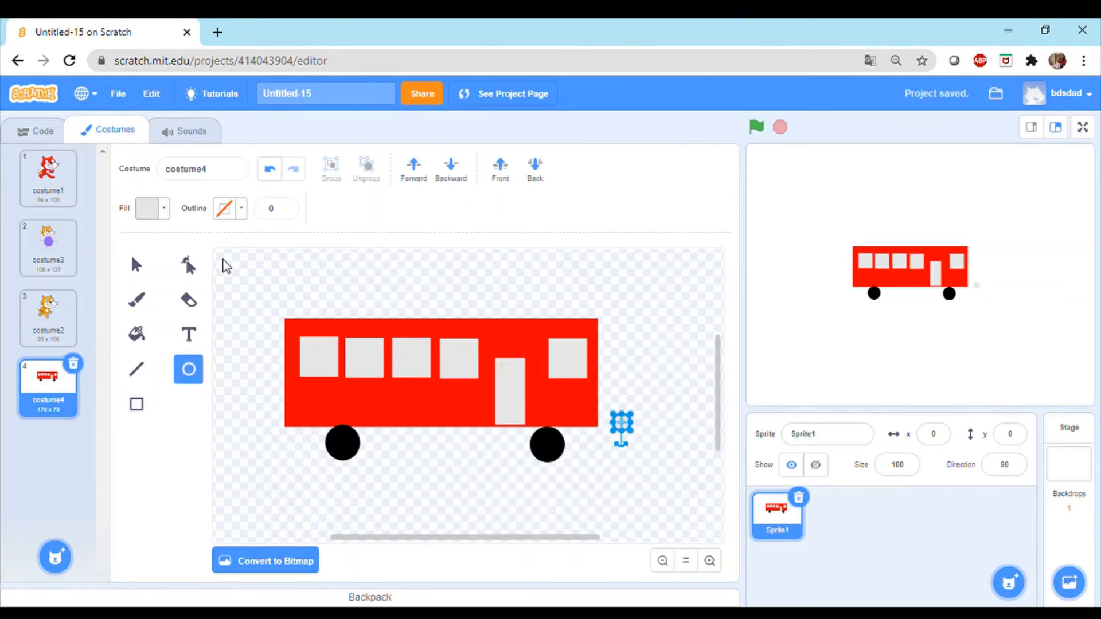
left_click(166, 211)
left_click_drag(95, 263, 175, 283)
left_click_drag(94, 305, 172, 305)
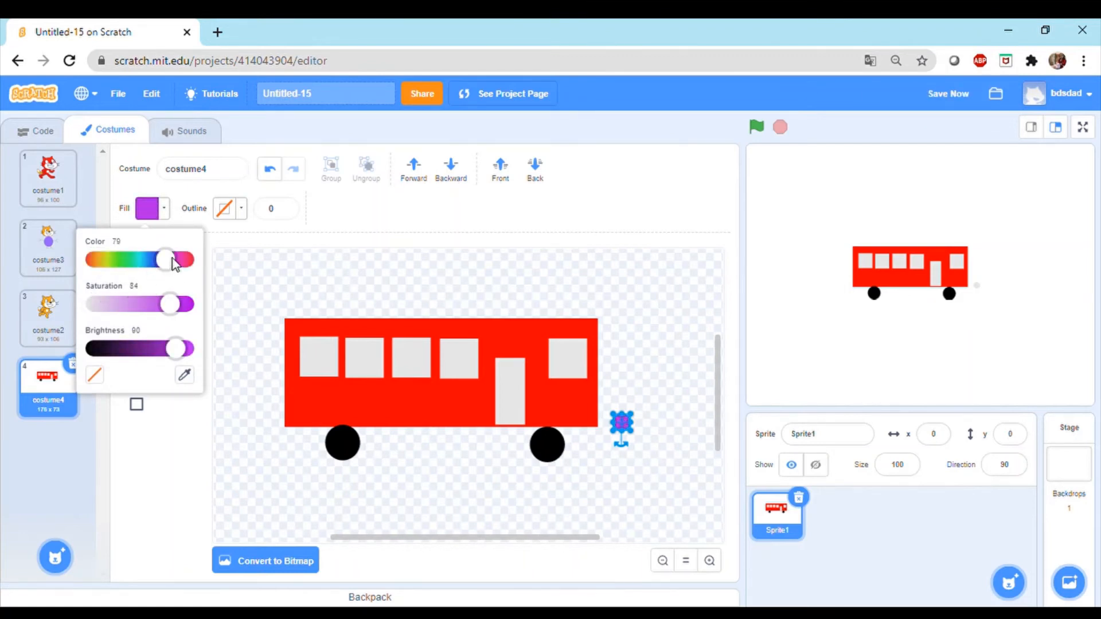
left_click_drag(163, 264, 109, 266)
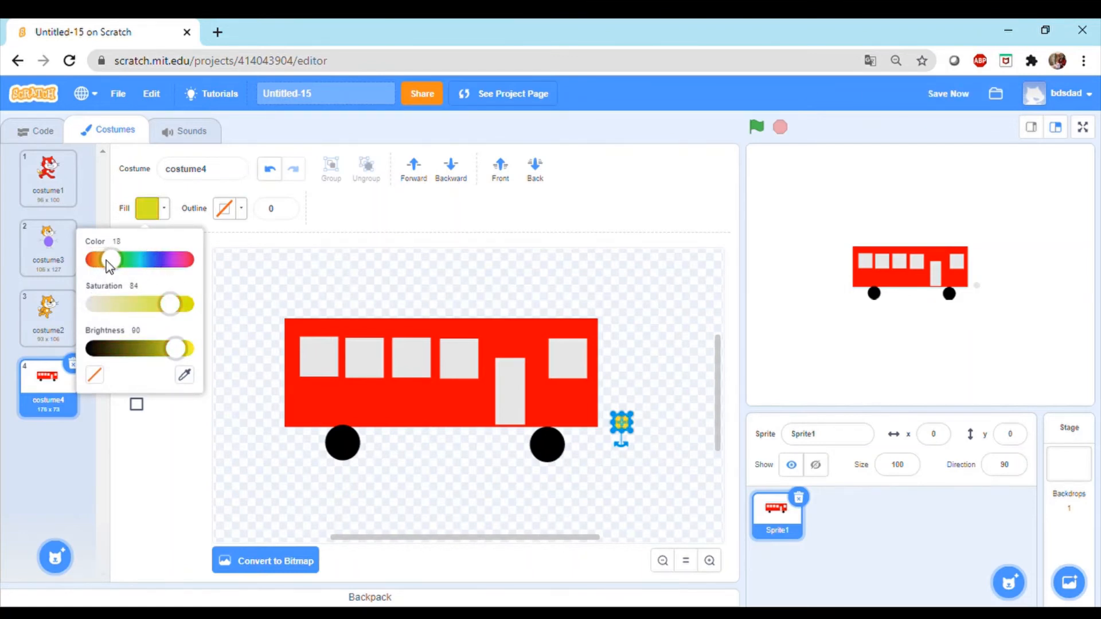
left_click(597, 498)
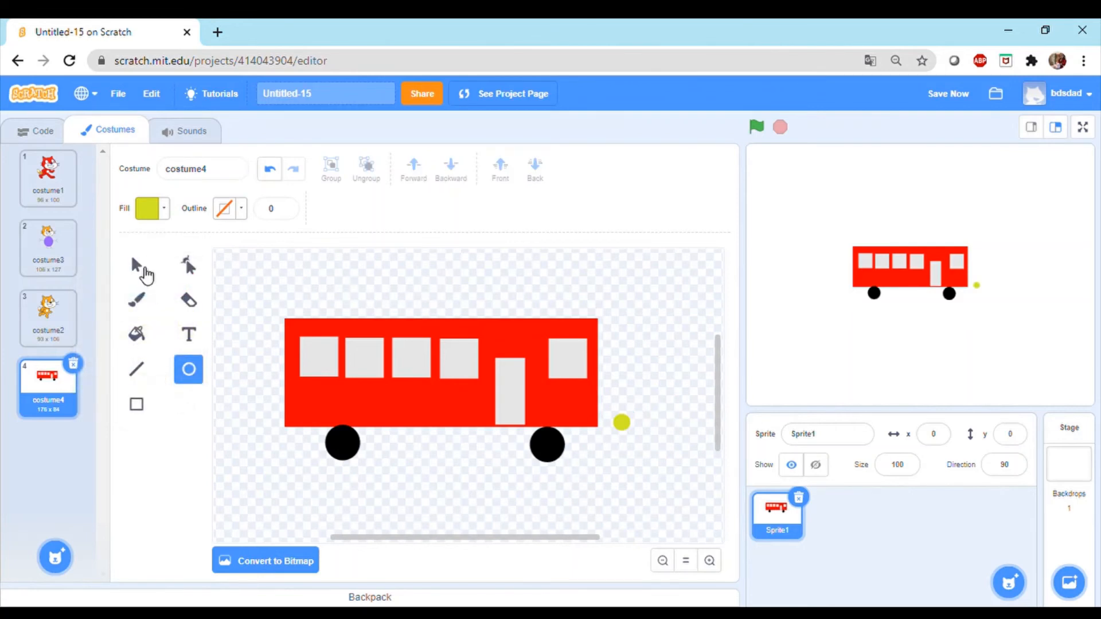
- Move the yellow circle against the red body's right edge, slightly above the lower corner, as a headlight
left_click(136, 265)
left_click(624, 424)
left_click_drag(626, 425, 619, 413)
left_click(617, 436)
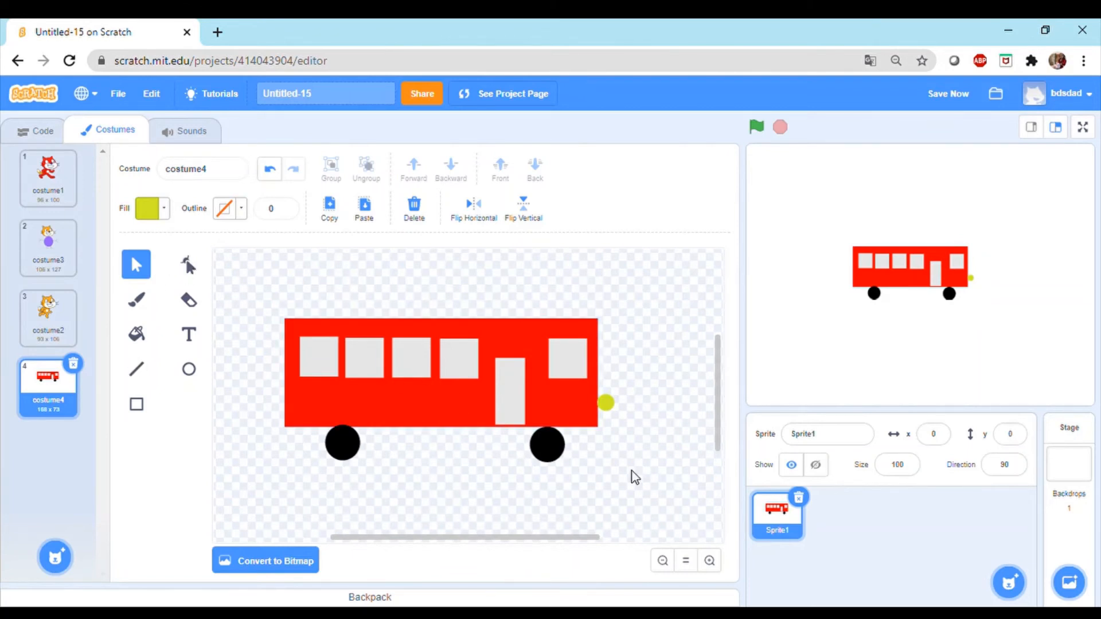
- Duplicate the yellow headlight circle and place the copy directly below the original against the bus's right edge
left_click(610, 408)
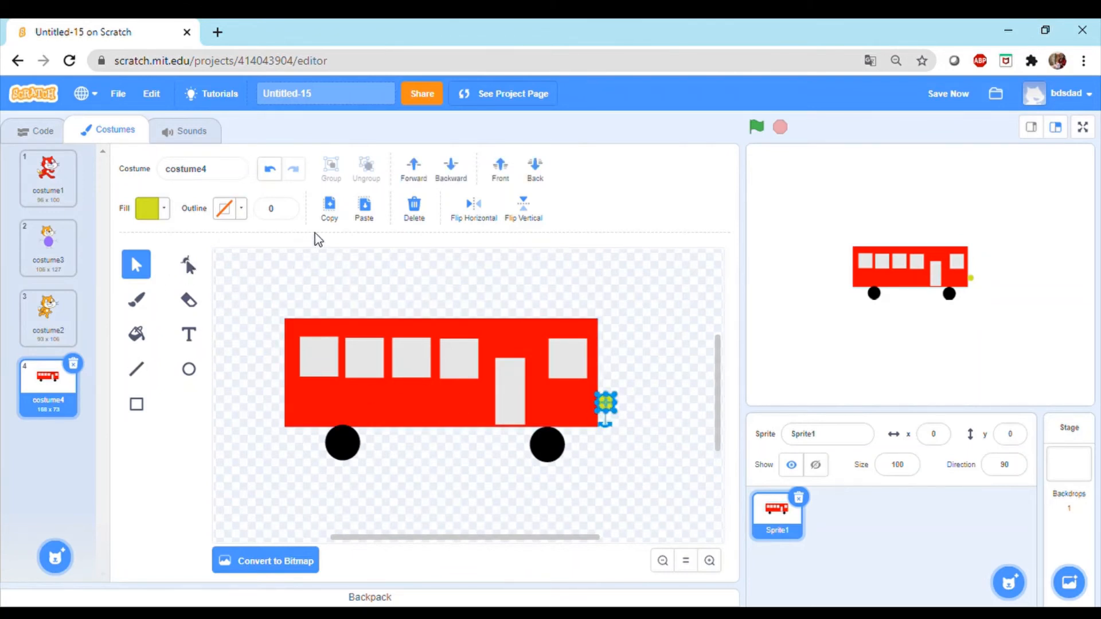
left_click(329, 210)
left_click(365, 209)
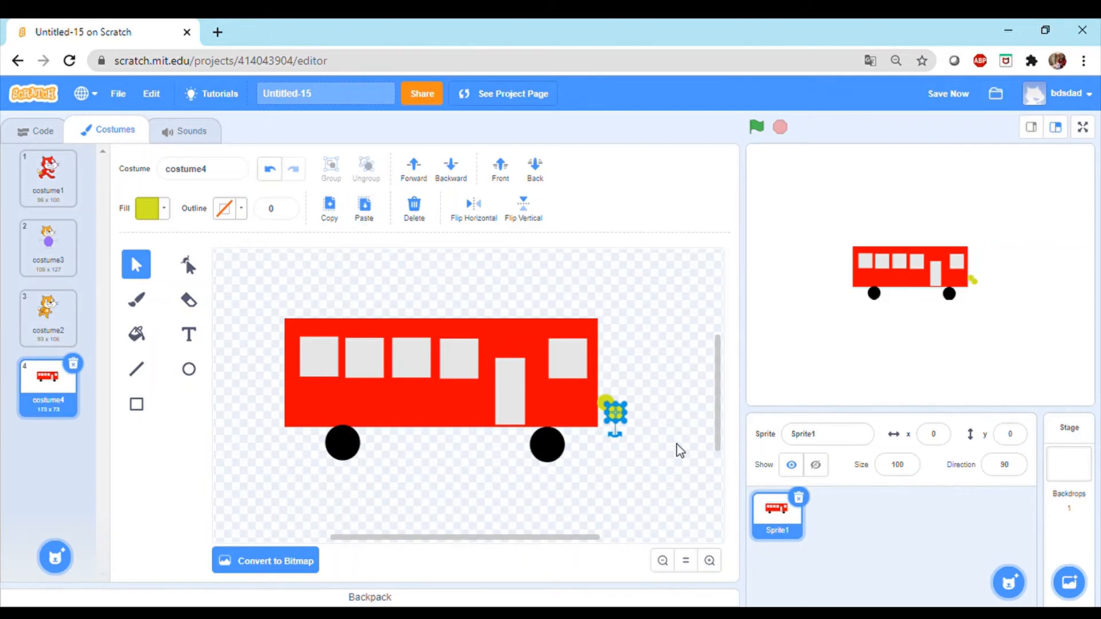
left_click_drag(613, 417, 612, 423)
left_click(635, 440)
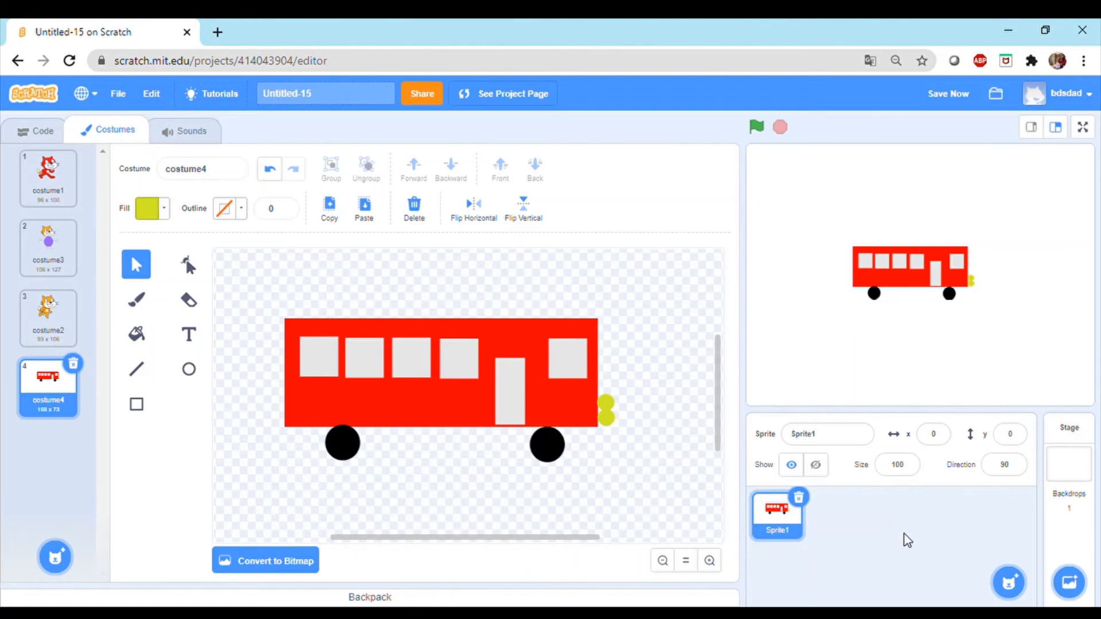
- Delete the whole cat drawing from costume2, leaving an empty canvas
left_click(50, 324)
left_click(445, 397)
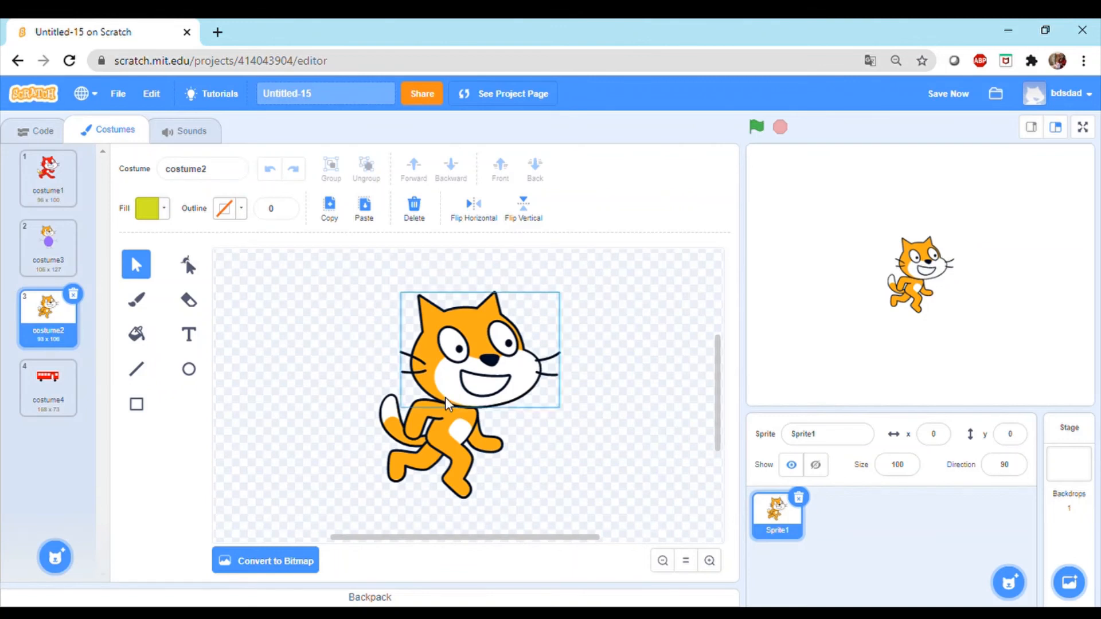
left_click(334, 278)
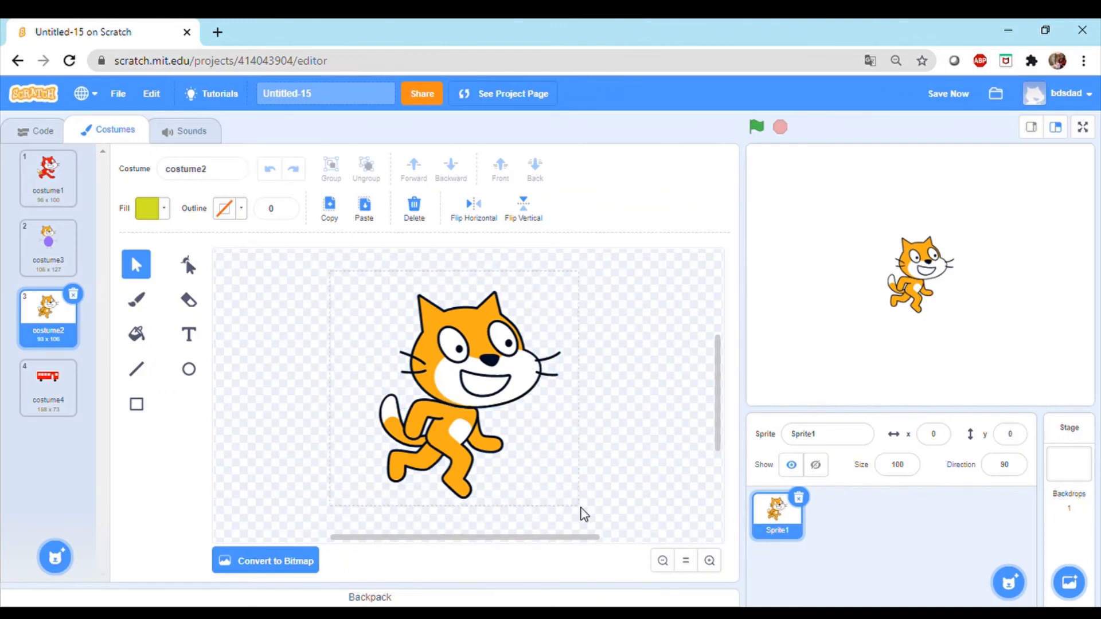
key("ctrl+a")
left_click(329, 211)
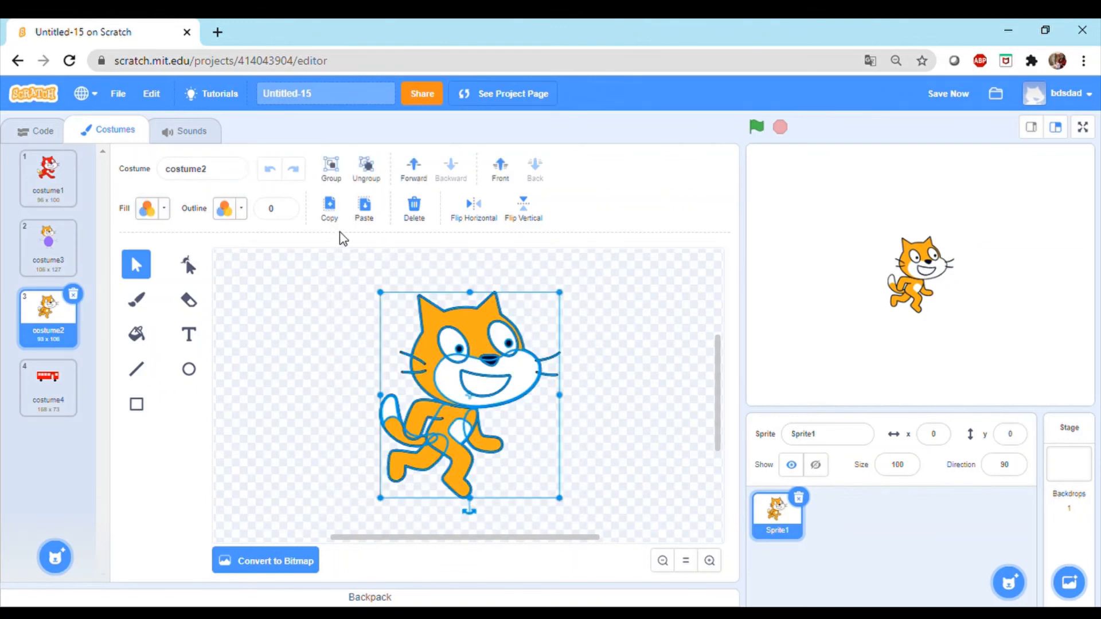
left_click(417, 206)
- Draw a purple oval without outline, about 60 by 51, slightly left of the canvas centre as a bird's body
left_click(189, 368)
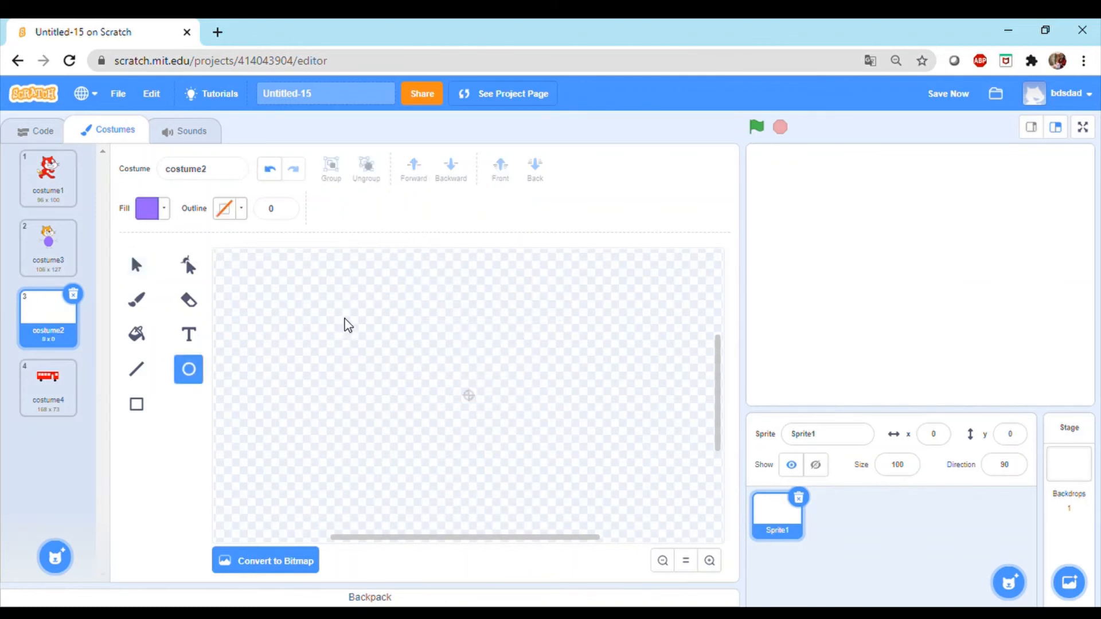
left_click_drag(359, 326, 477, 427)
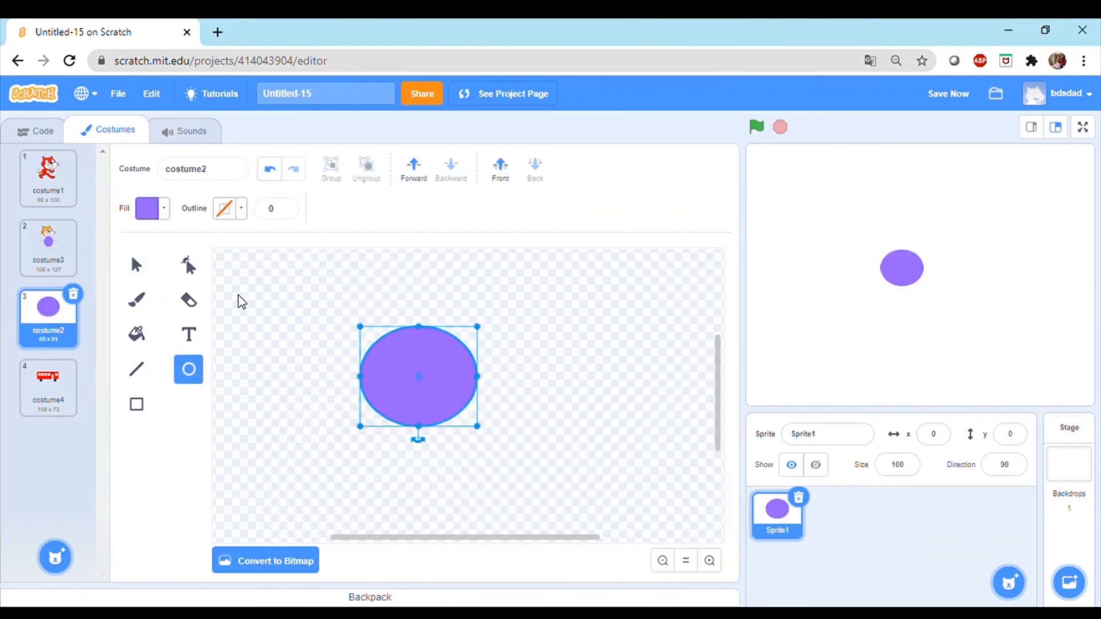
left_click(347, 336)
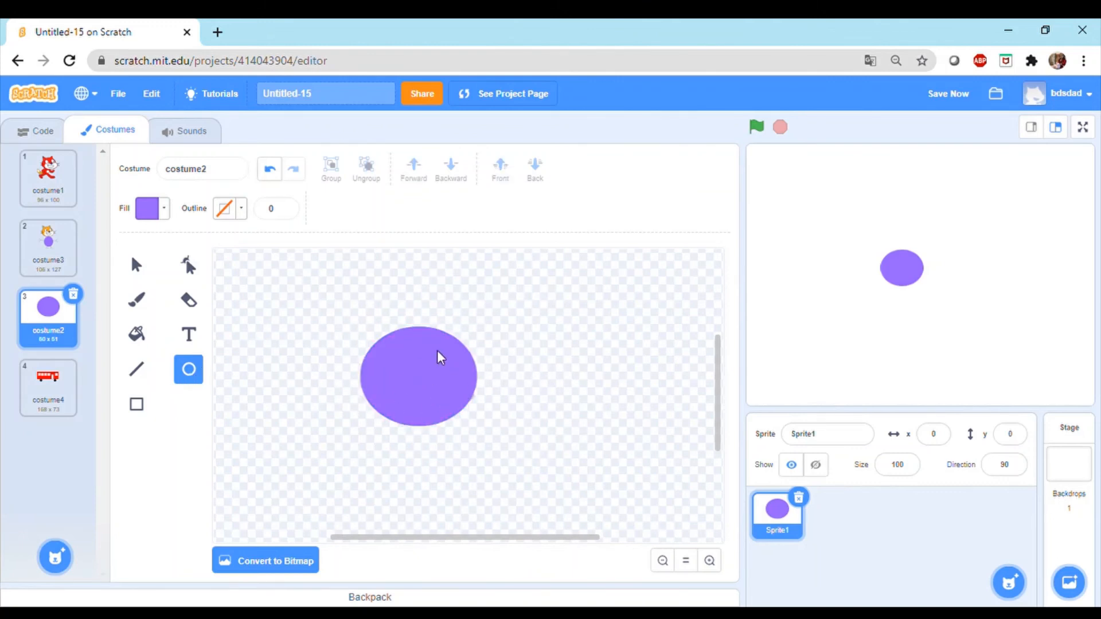
- Draw a small upright oval in the upper right part of the purple body and fill it black with brightness 0 as an eye
left_click_drag(428, 354, 442, 379)
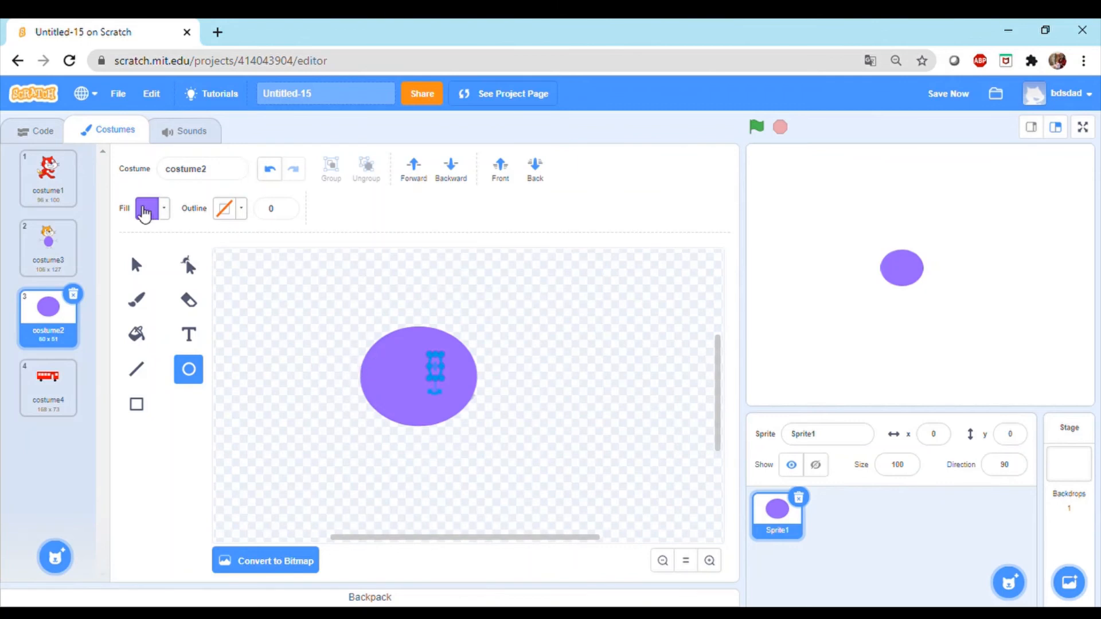
left_click(165, 210)
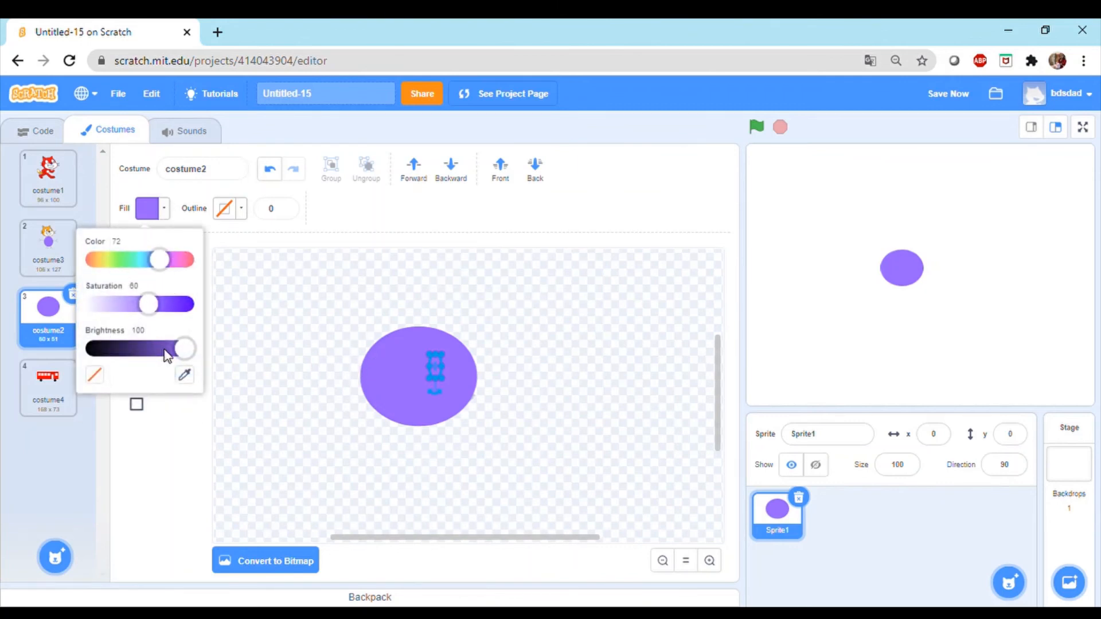
left_click_drag(185, 349, 77, 346)
left_click(380, 379)
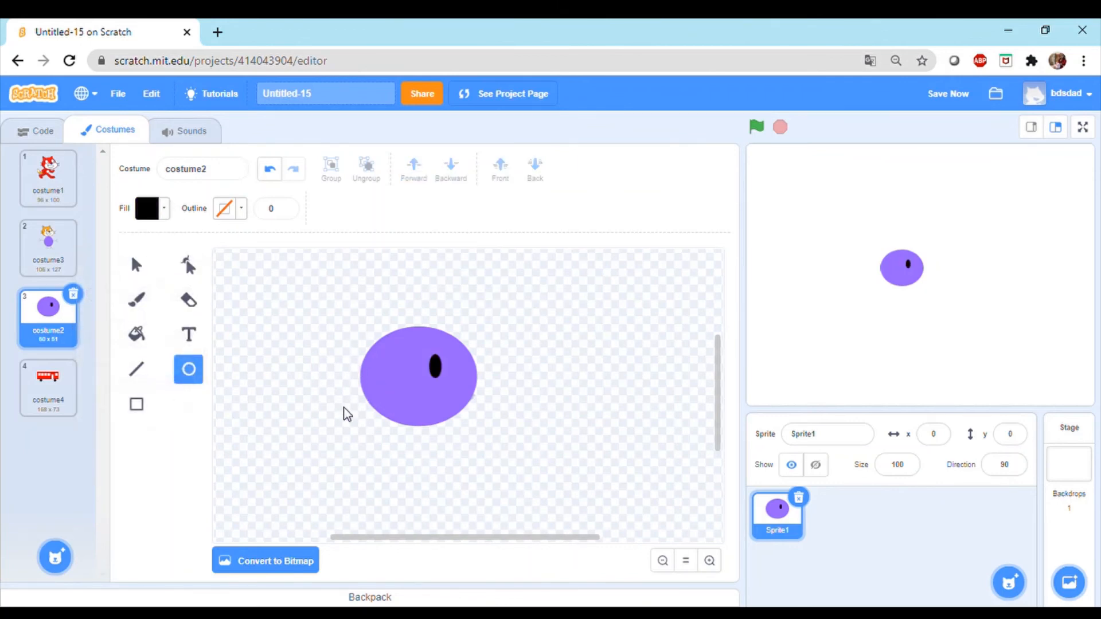
- Draw a pointed beak on the body's right side and two legs with forked feet beneath it, using black lines of width 1
left_click(146, 372)
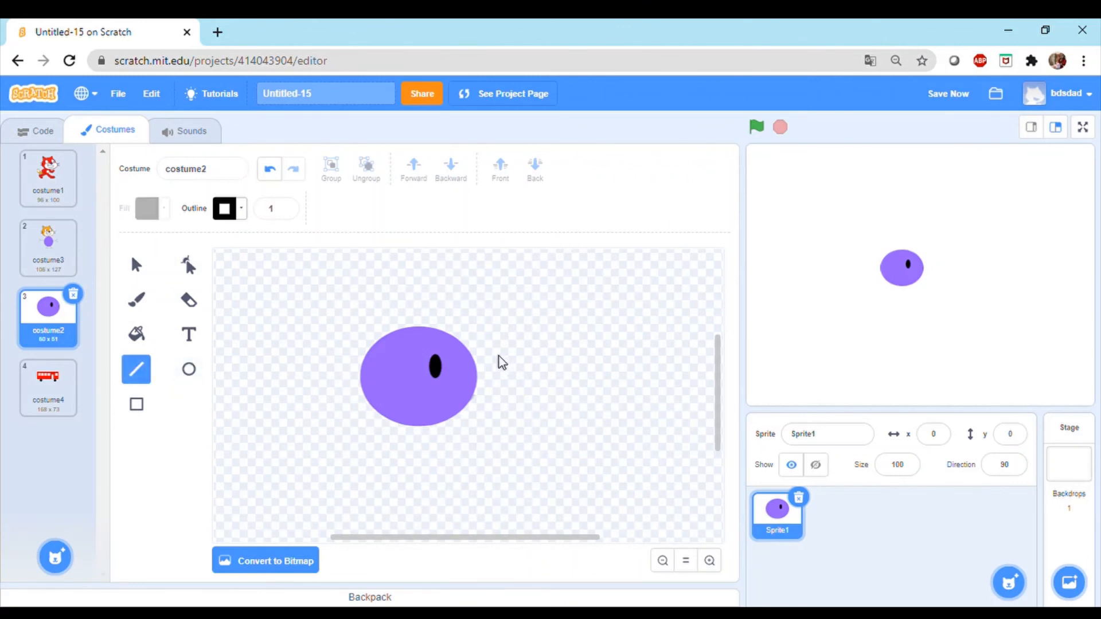
mouse_move(472, 357)
left_mouse_down()
mouse_move(526, 367)
mouse_move(478, 384)
left_mouse_up()
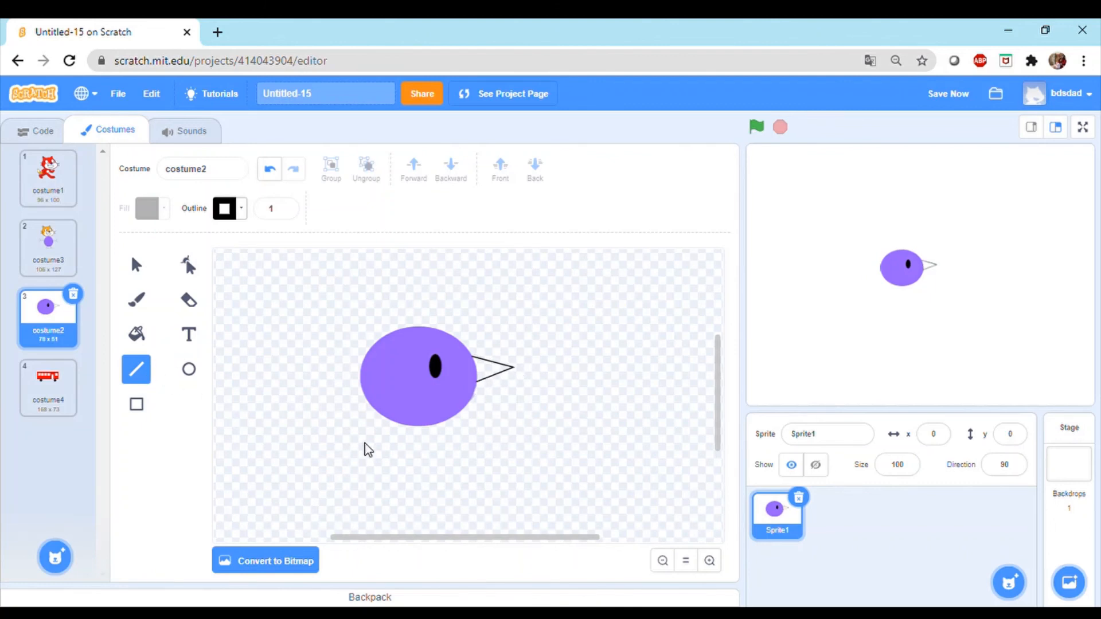
mouse_move(398, 423)
left_mouse_down()
mouse_move(387, 459)
mouse_move(408, 460)
left_mouse_up()
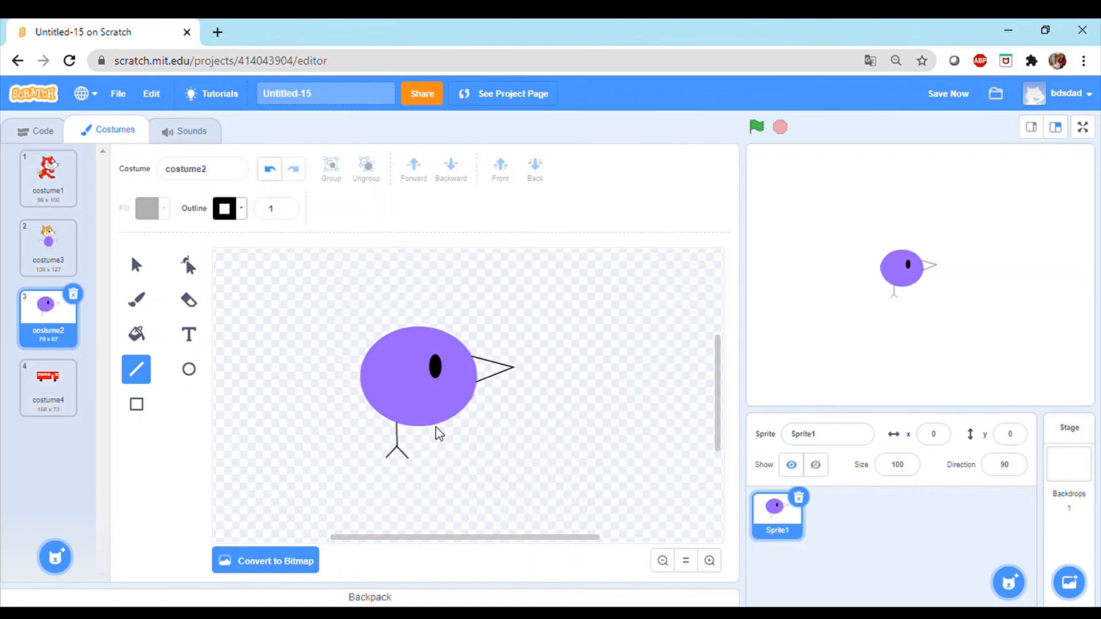
left_click_drag(440, 434, 452, 454)
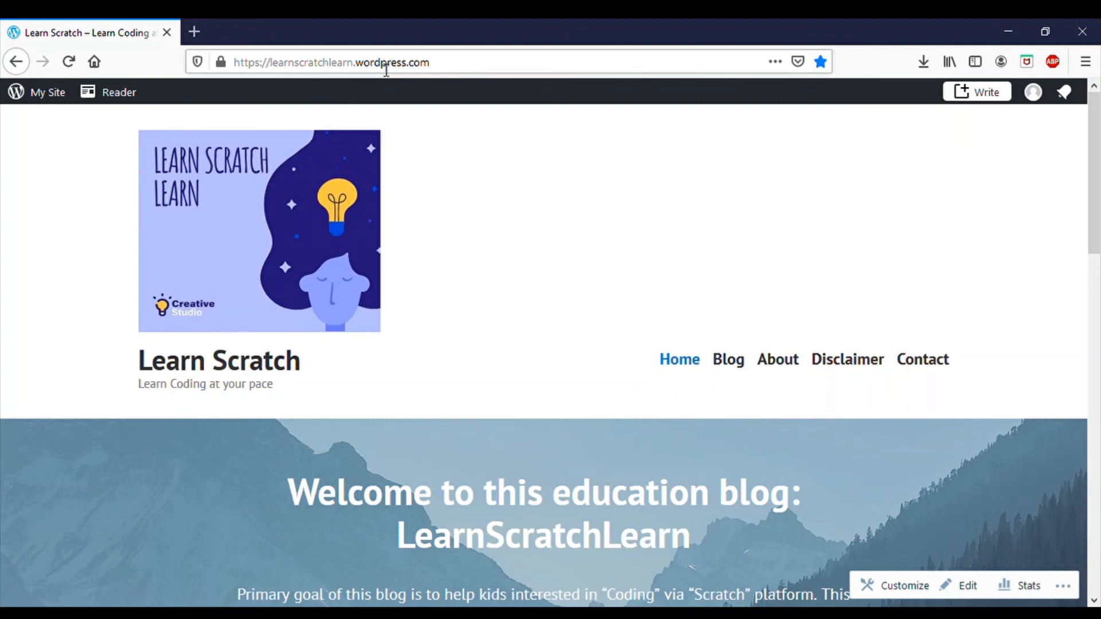
- In the browser window with the Learn Scratch blog, open the Disclaimer page and read its text through to the end
scroll(485, 189, "down", 1)
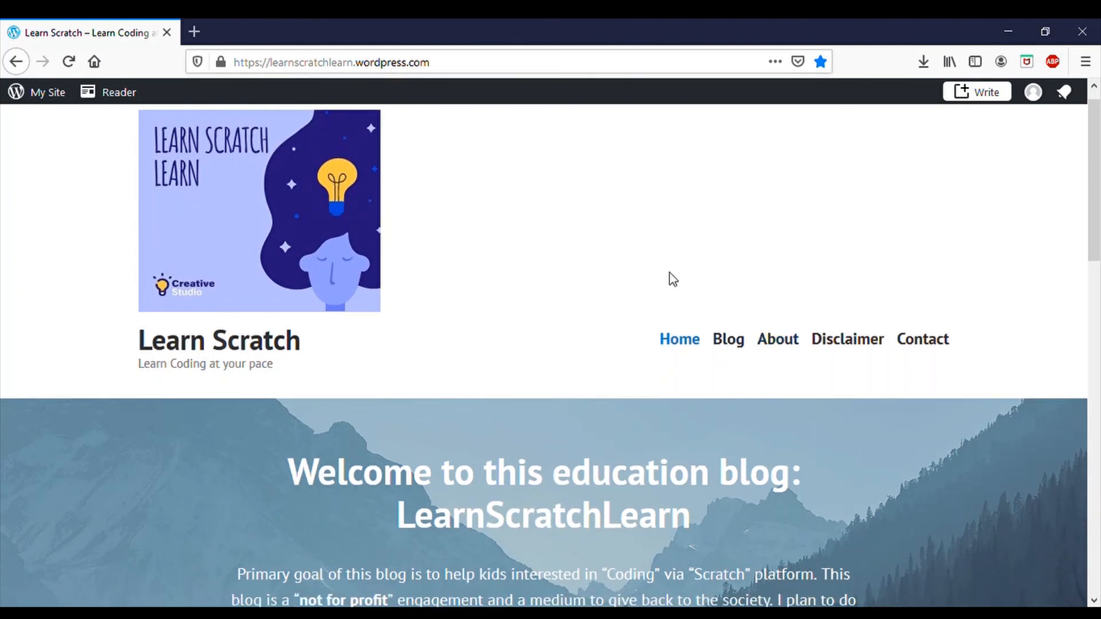
left_click(832, 344)
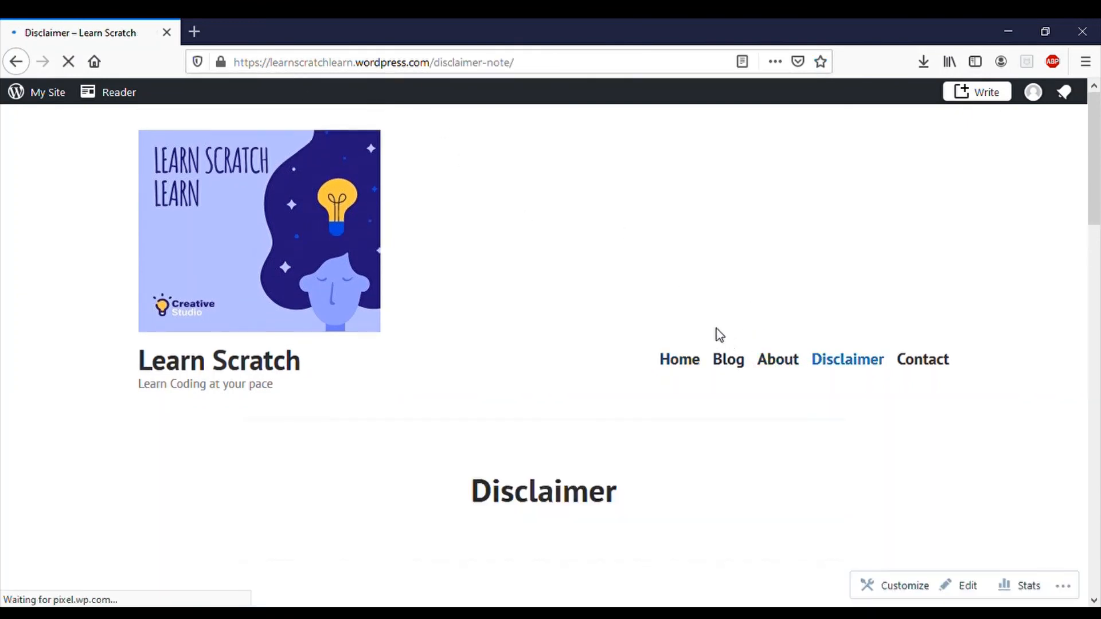
scroll(690, 323, "down", 5)
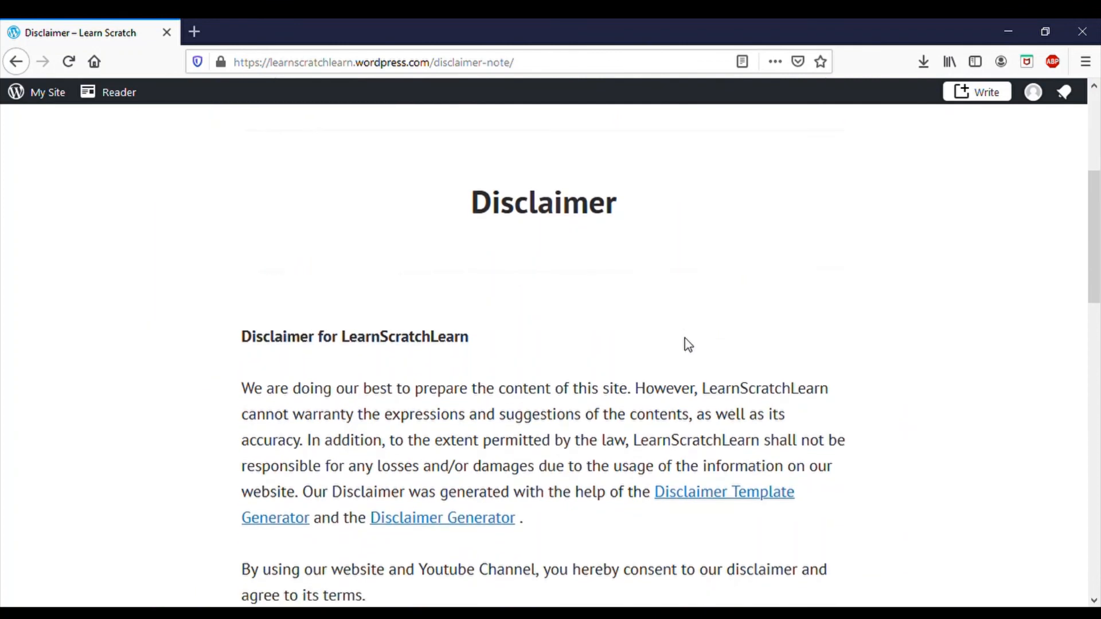
scroll(688, 346, "down", 2)
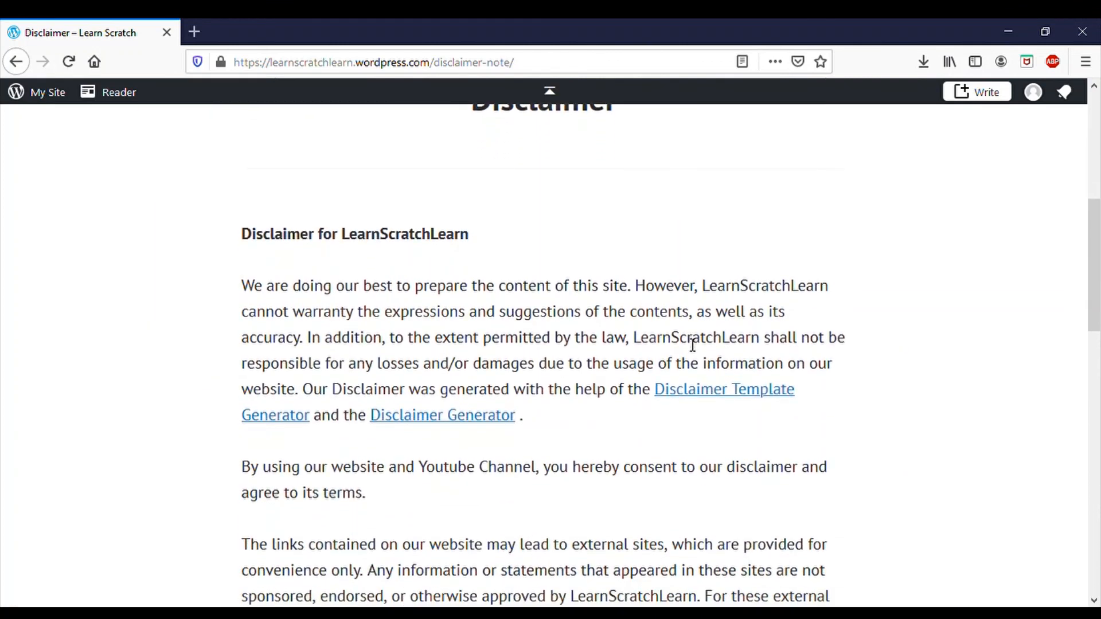
scroll(693, 345, "down", 2)
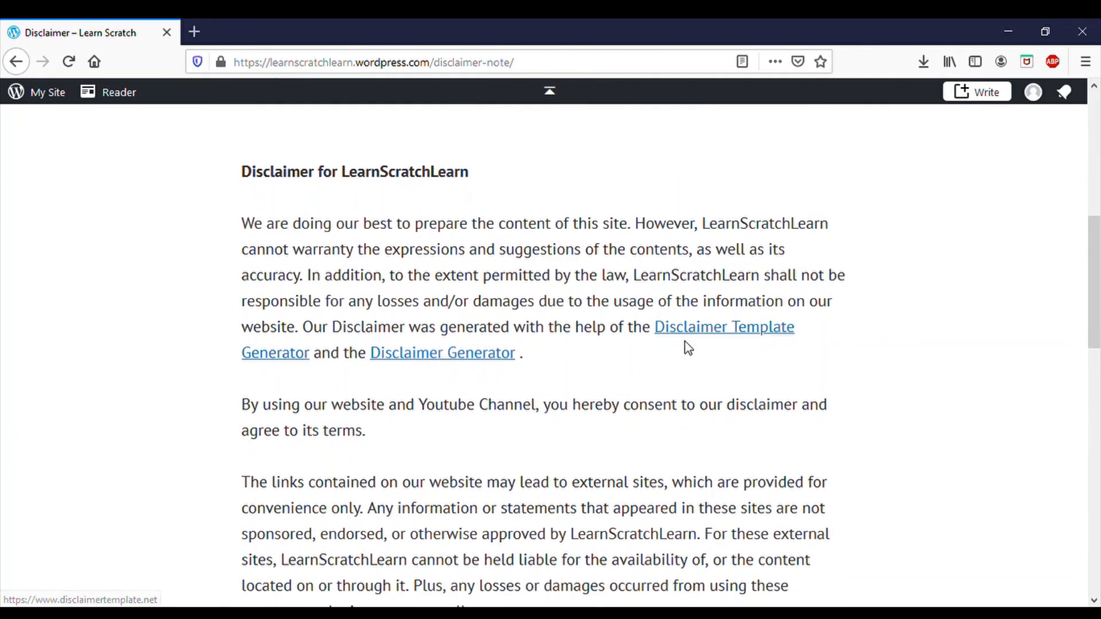
scroll(690, 348, "down", 2)
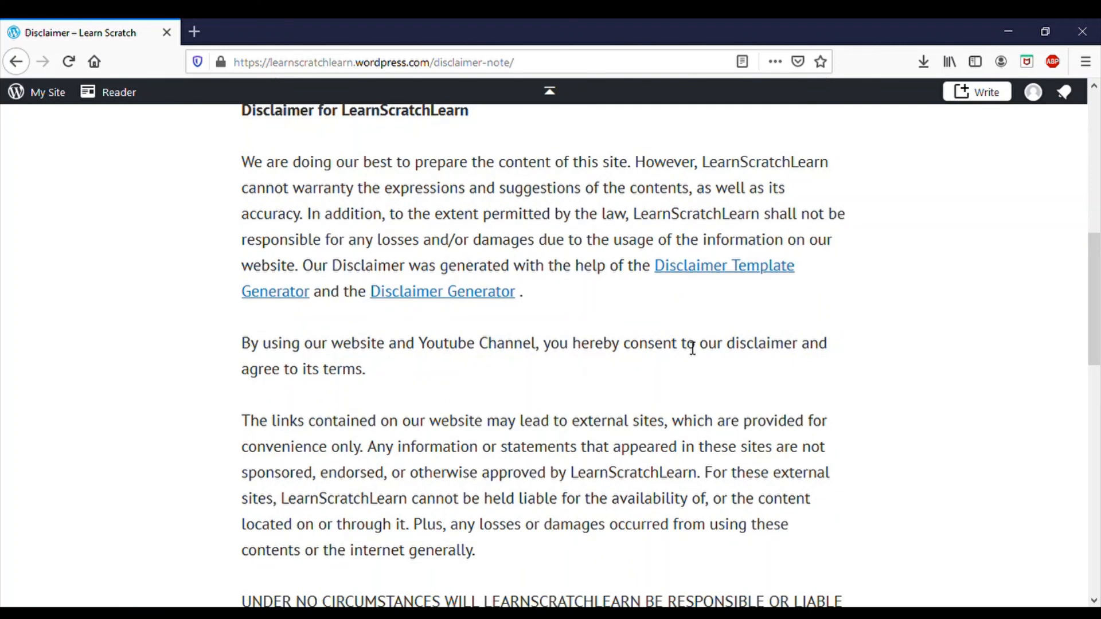
scroll(1084, 339, "down", 1)
scroll(993, 353, "down", 1)
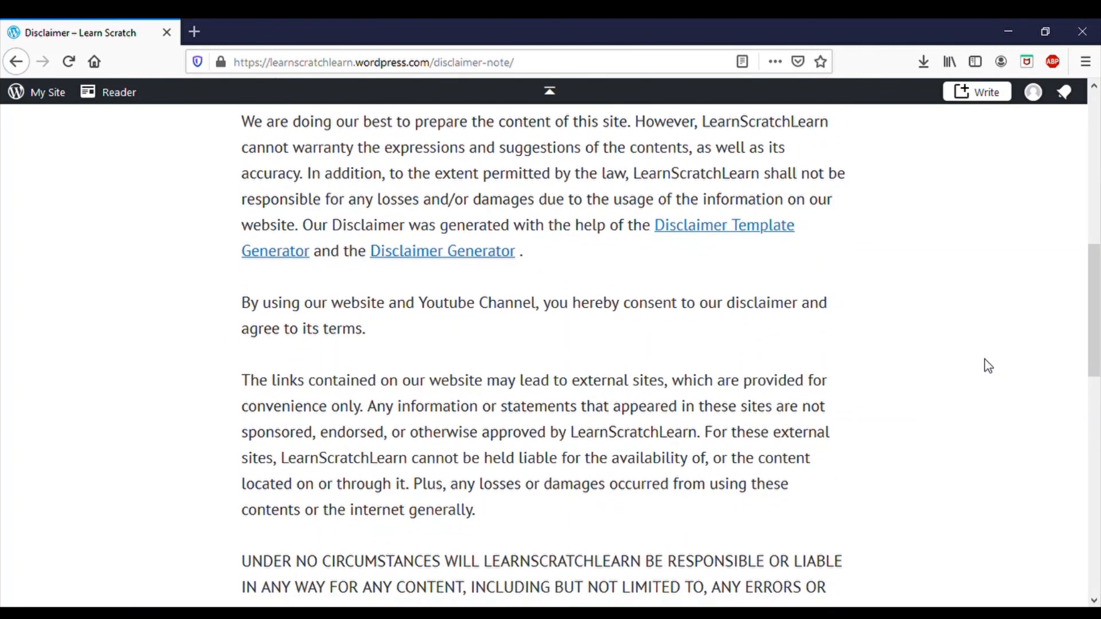
scroll(984, 382, "down", 4)
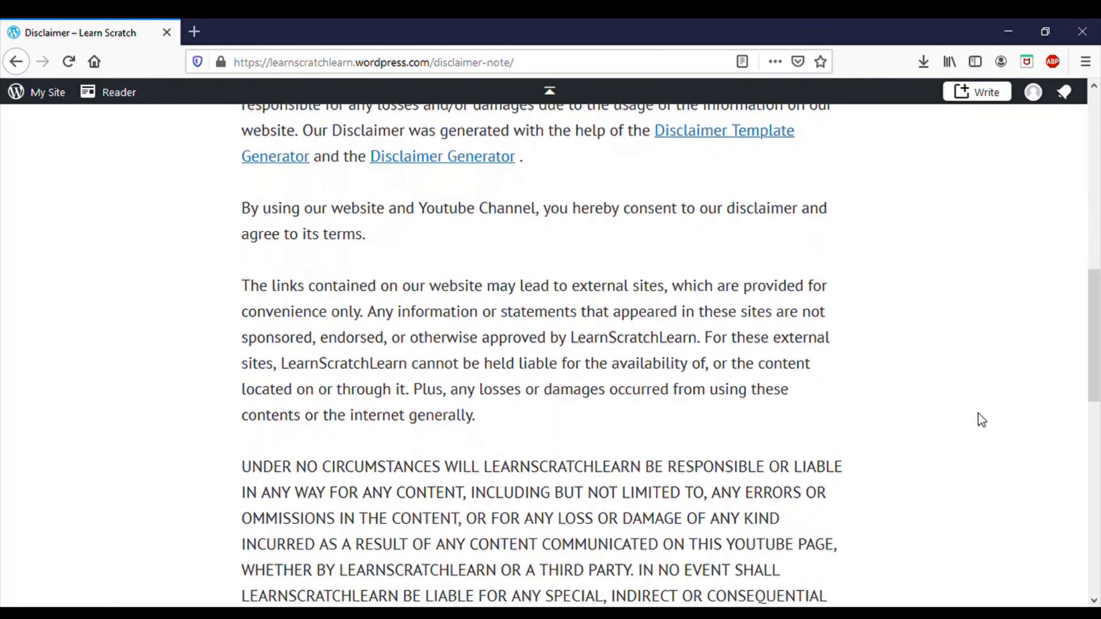
scroll(982, 425, "down", 8)
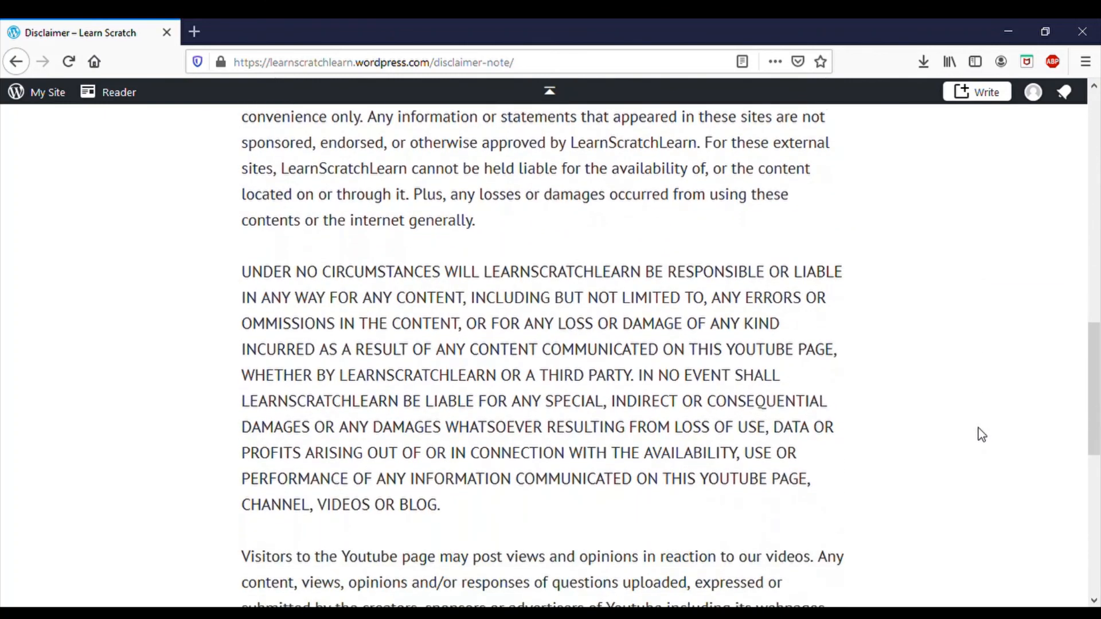
scroll(982, 434, "down", 6)
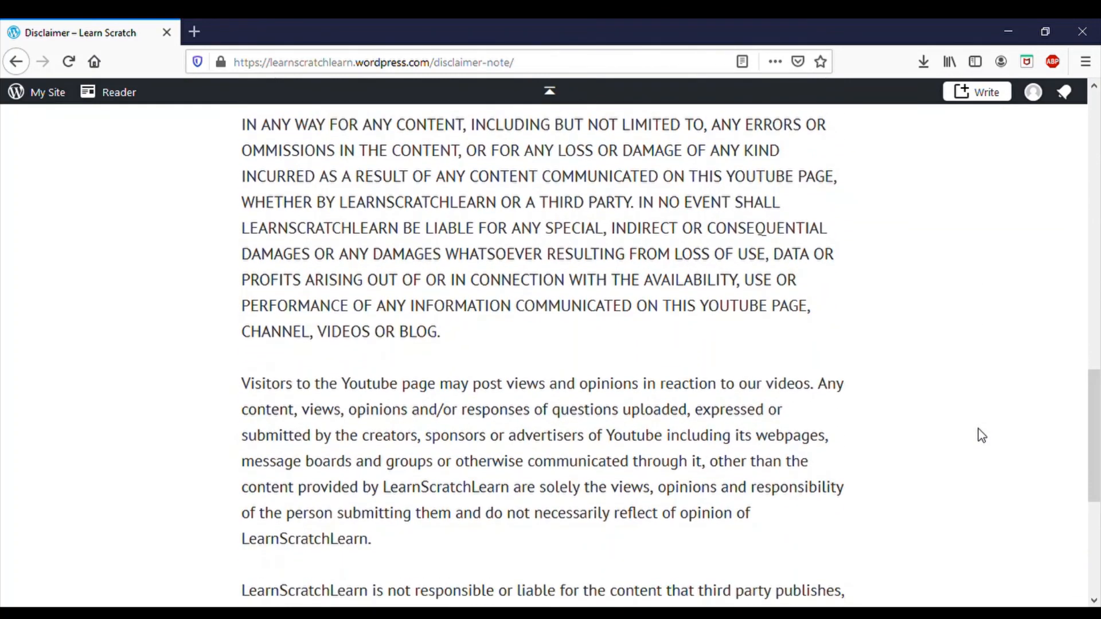
scroll(981, 435, "down", 3)
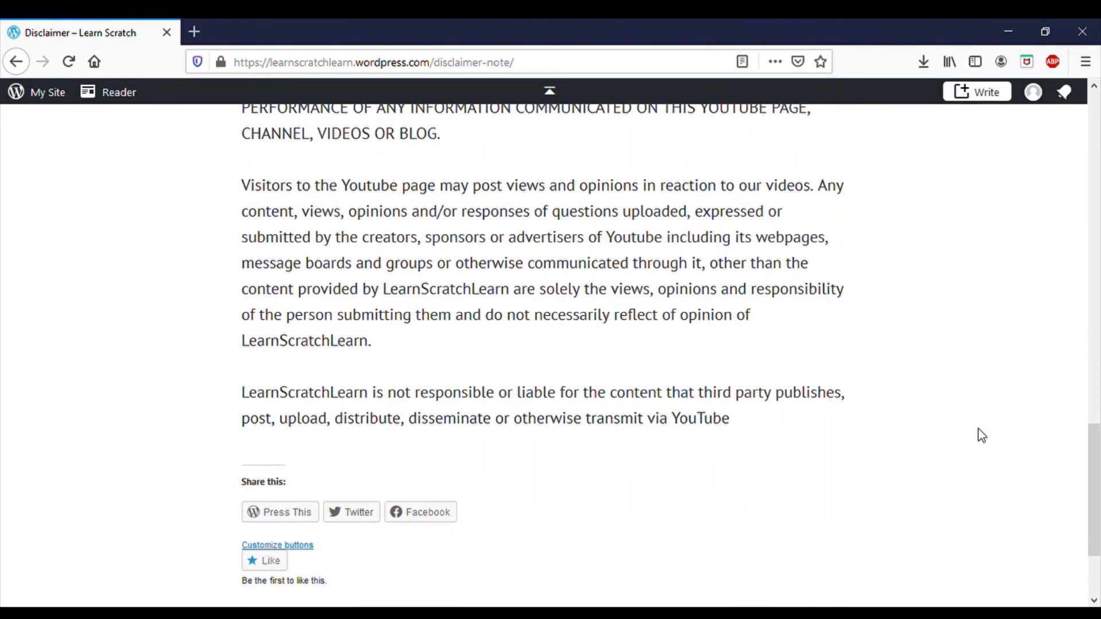
scroll(982, 435, "down", 2)
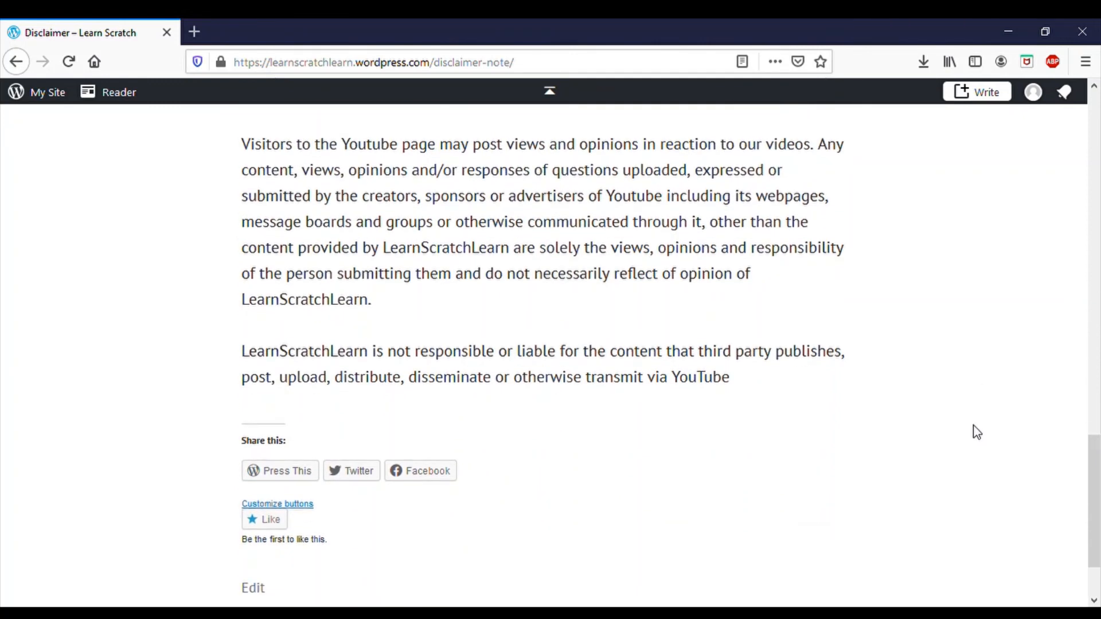